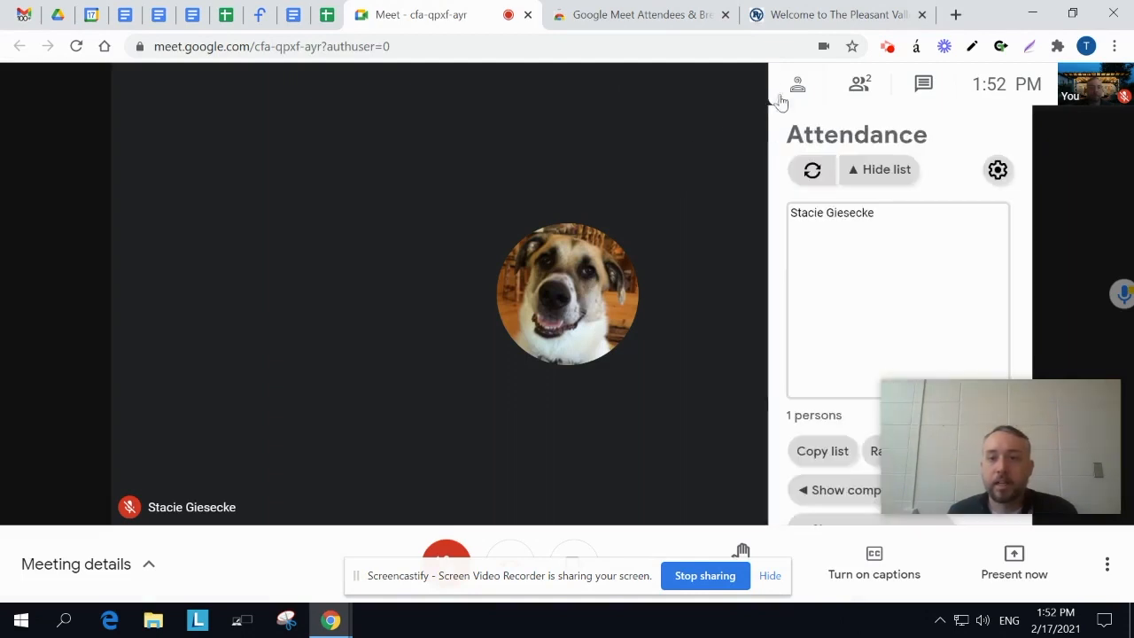
Refresh the meeting's attendance list and show the group generator.
{"action": "left_click", "coordinate": [795, 90]}
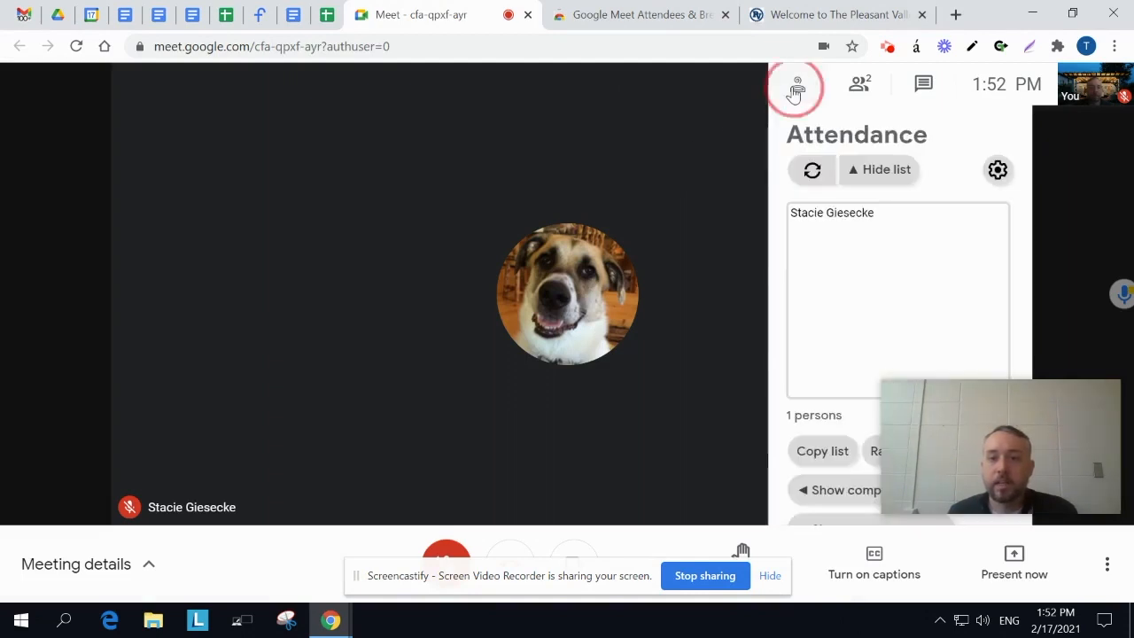
{"action": "left_click", "coordinate": [813, 175]}
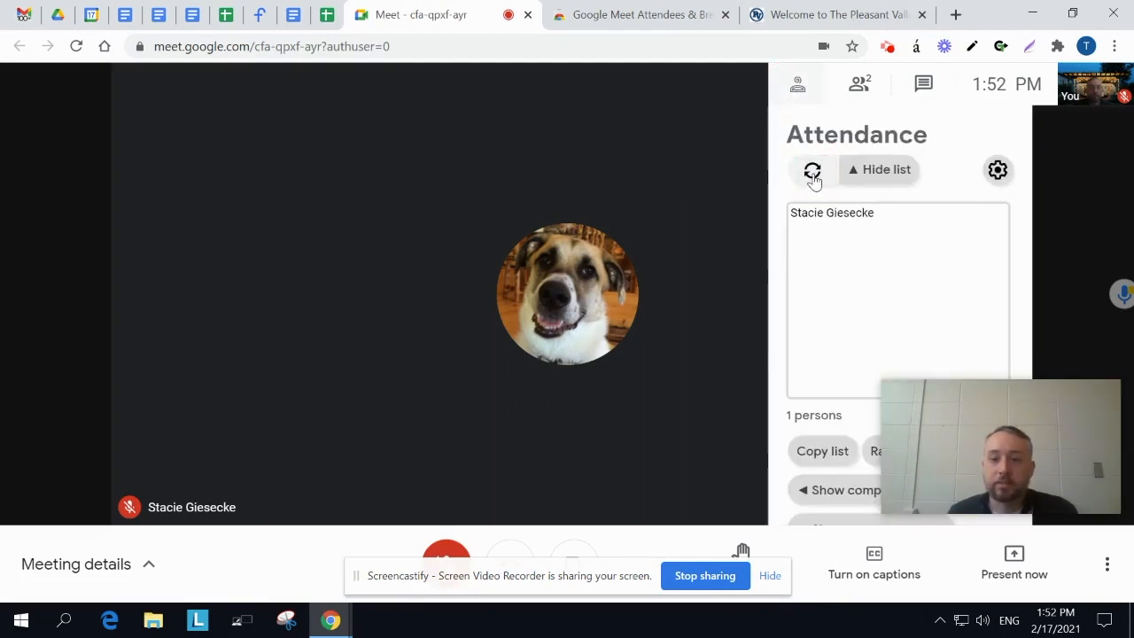
{"action": "left_click", "coordinate": [821, 526]}
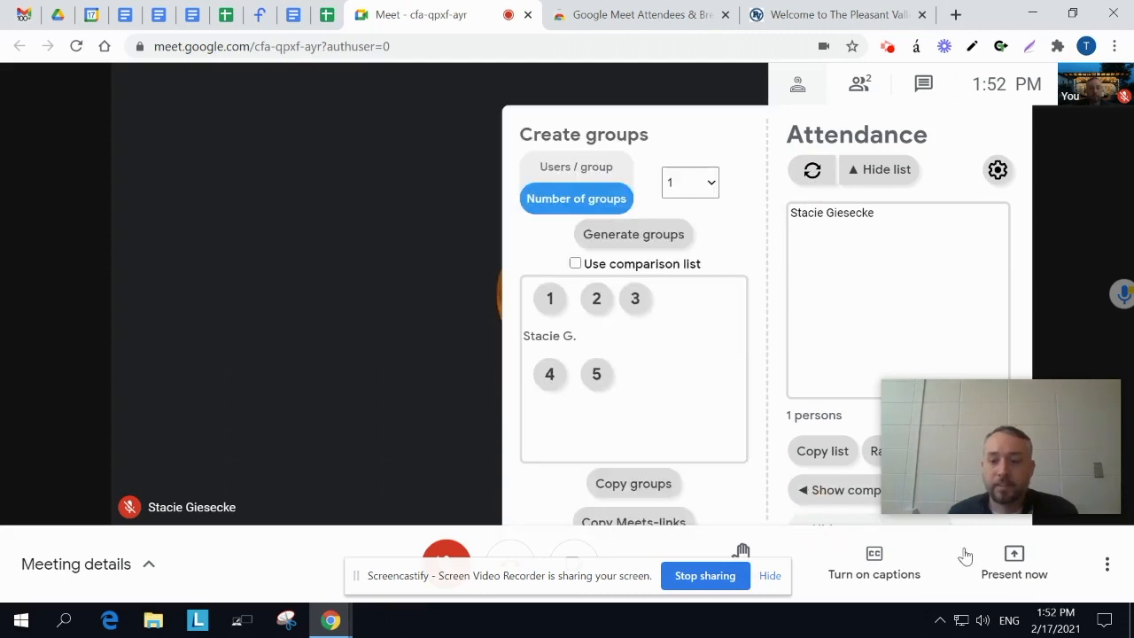
Switch the meeting to full screen so the whole group generator fits in view.
{"action": "left_click", "coordinate": [1105, 564]}
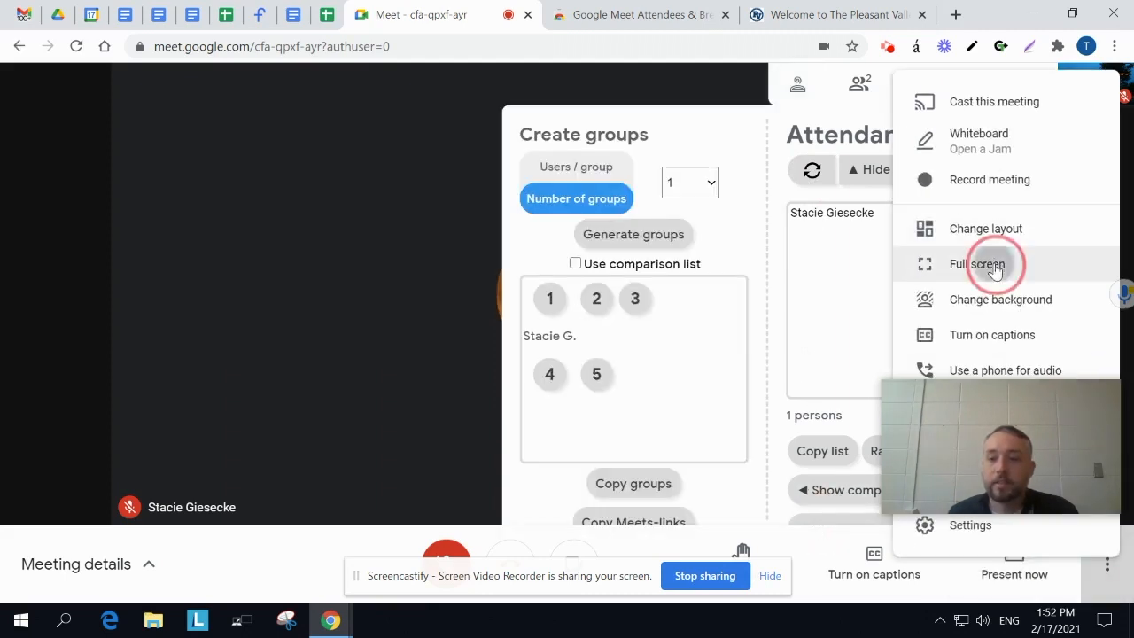
{"action": "left_click", "coordinate": [990, 265]}
{"action": "left_click_drag", "start_coordinate": [906, 450], "coordinate": [1008, 223]}
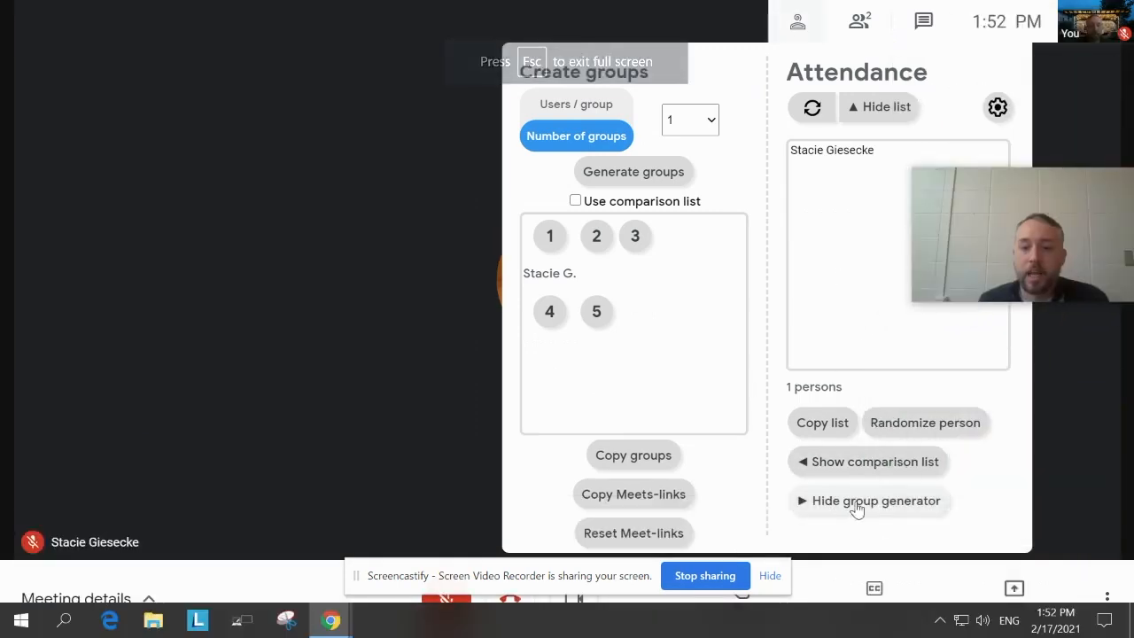
Generate breakout groups by number of groups, with the number set to 3.
{"action": "left_click", "coordinate": [569, 106]}
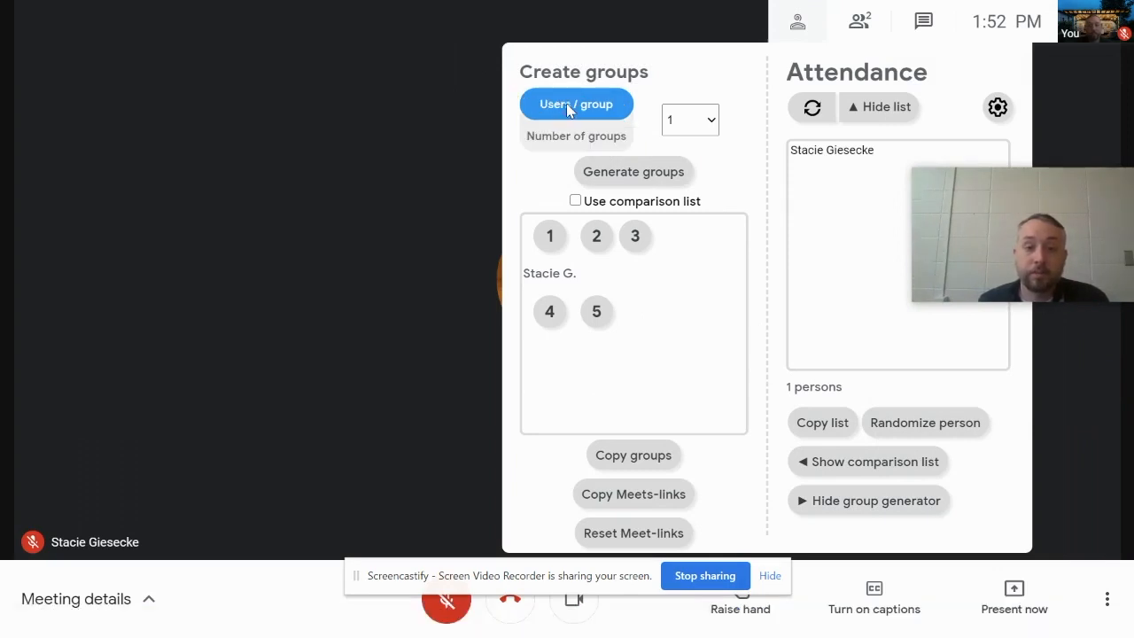
{"action": "left_click", "coordinate": [574, 142]}
{"action": "left_click", "coordinate": [690, 121]}
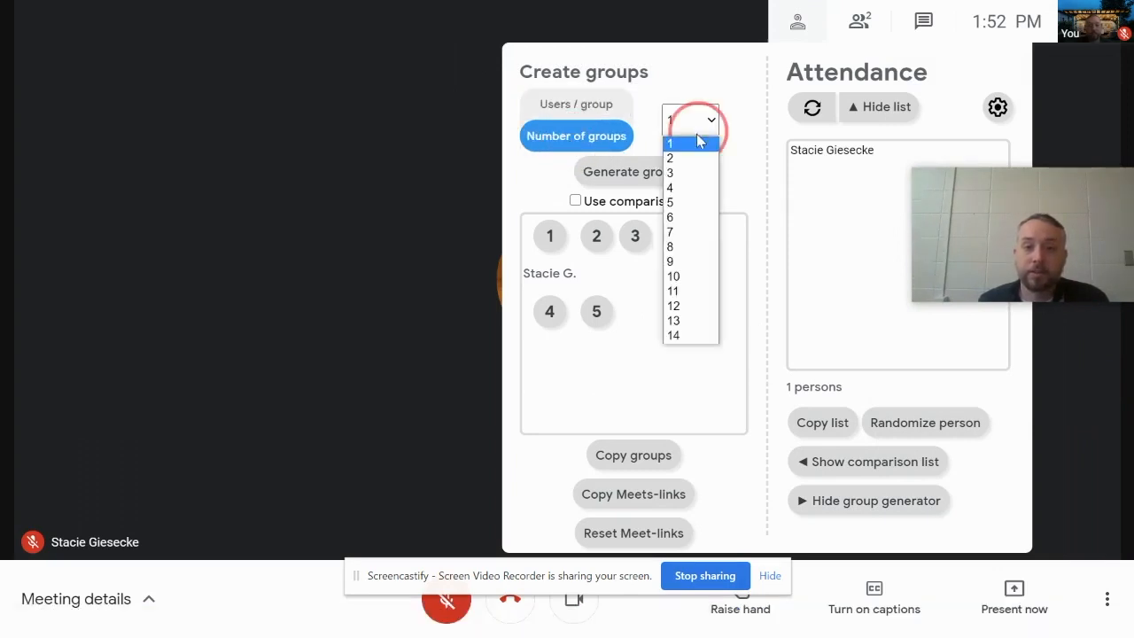
{"action": "left_click", "coordinate": [687, 185]}
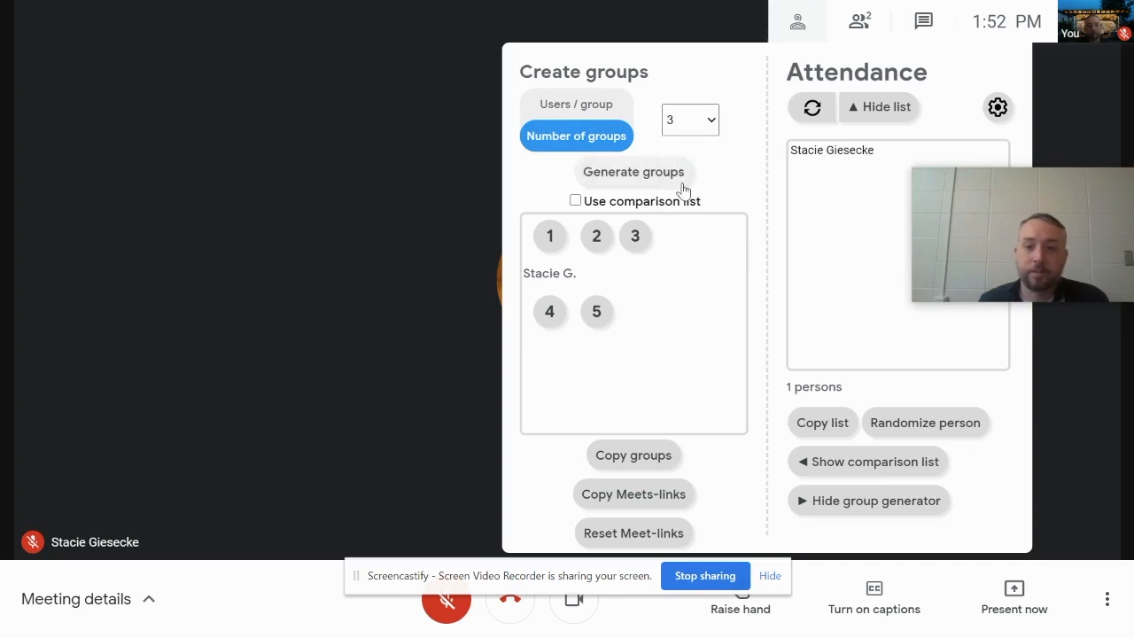
{"action": "left_click", "coordinate": [634, 178]}
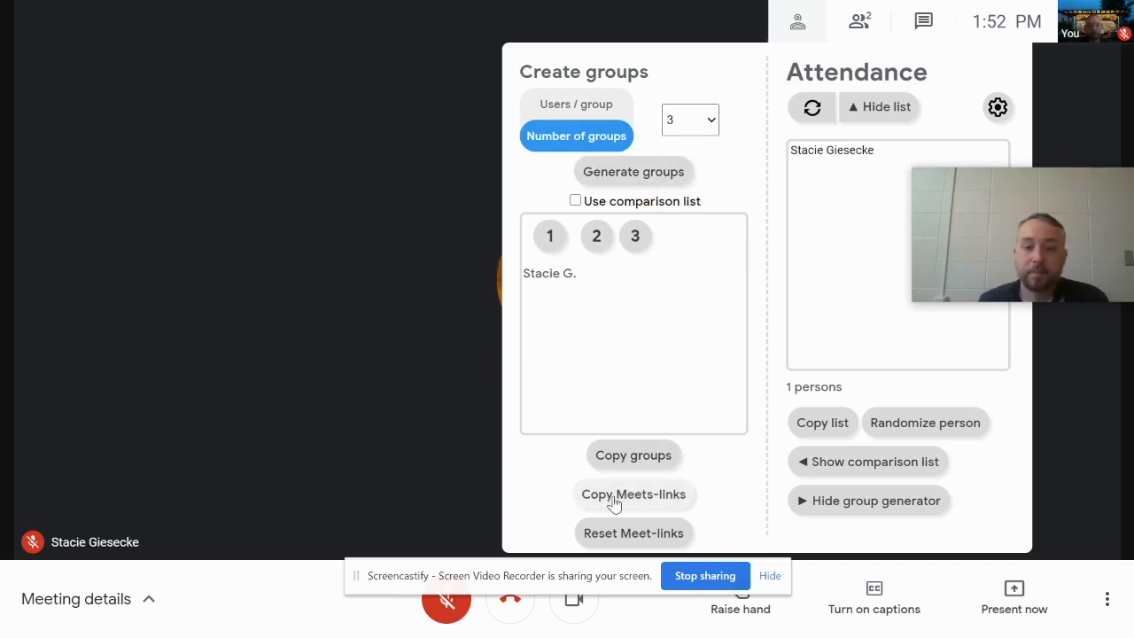
Send the copied Meet links for groups 1 to 3 to everyone in the meeting chat and close the chat.
{"action": "left_click", "coordinate": [921, 22]}
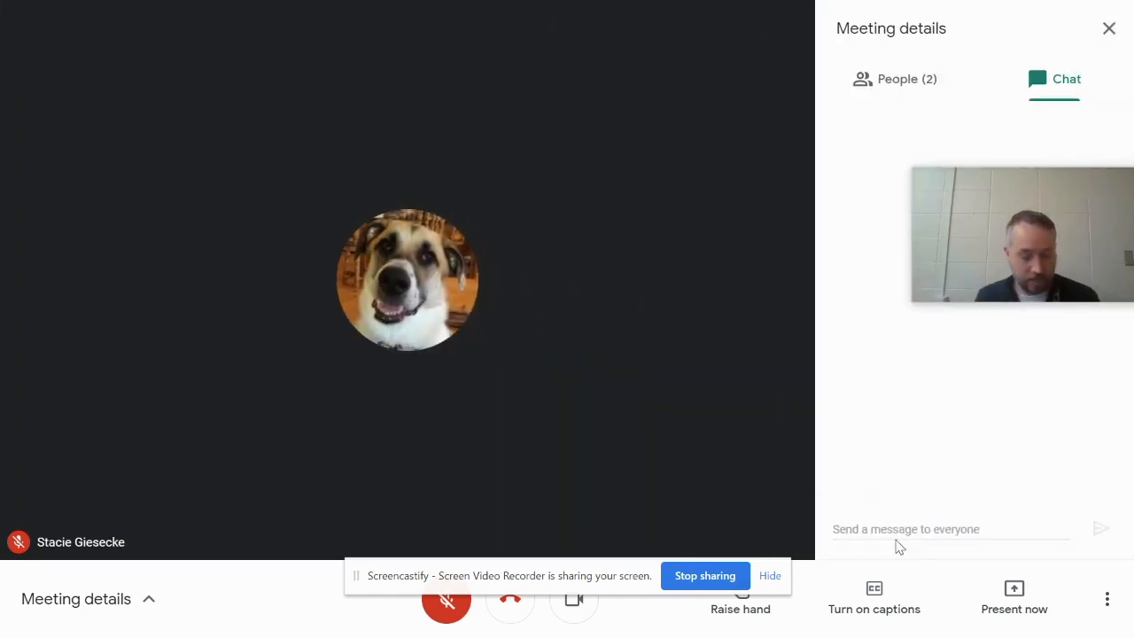
{"action": "left_click", "coordinate": [963, 531]}
{"action": "type", "text": "1: https://meet.google.com/deu-qift-zza 2: https://meet.google.com/fpw-gkdw-ekf 3: https://meet.google.com/zkz-rpcy-ret"}
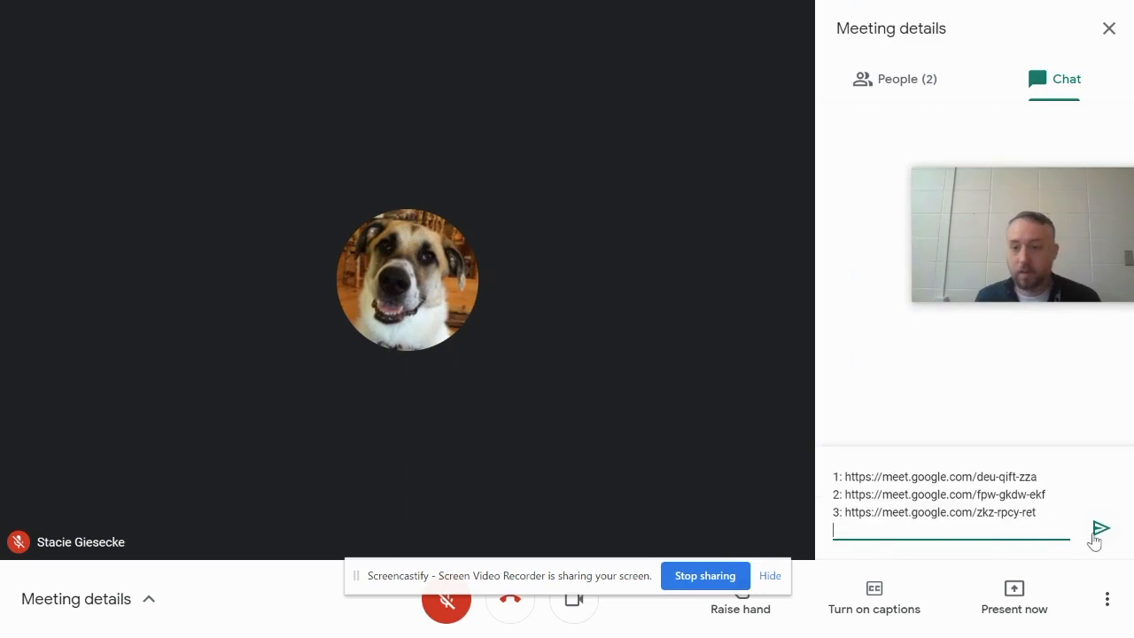
{"action": "left_click", "coordinate": [1098, 531]}
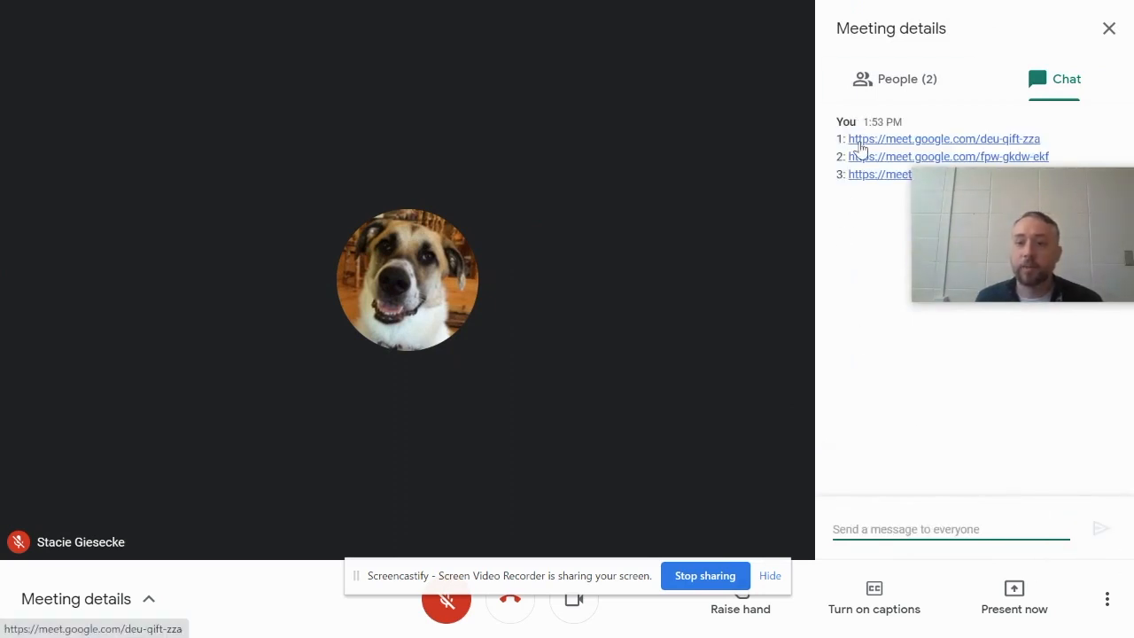
{"action": "left_click", "coordinate": [1112, 30]}
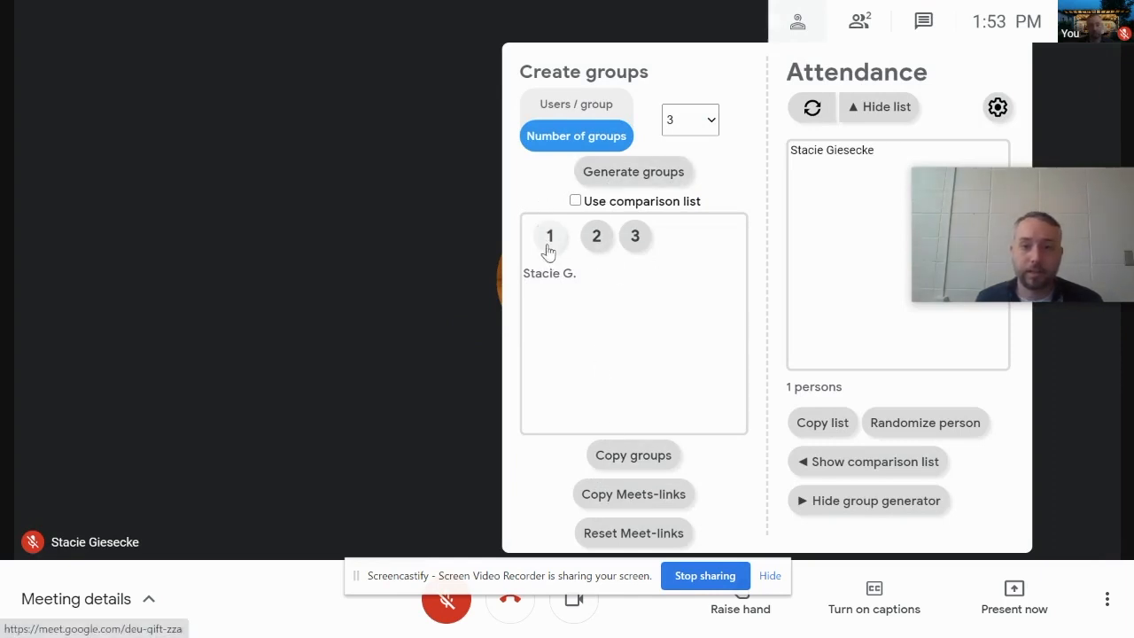
Copy the generated group assignments, send them to everyone in the meeting chat and close it.
{"action": "left_click", "coordinate": [628, 450]}
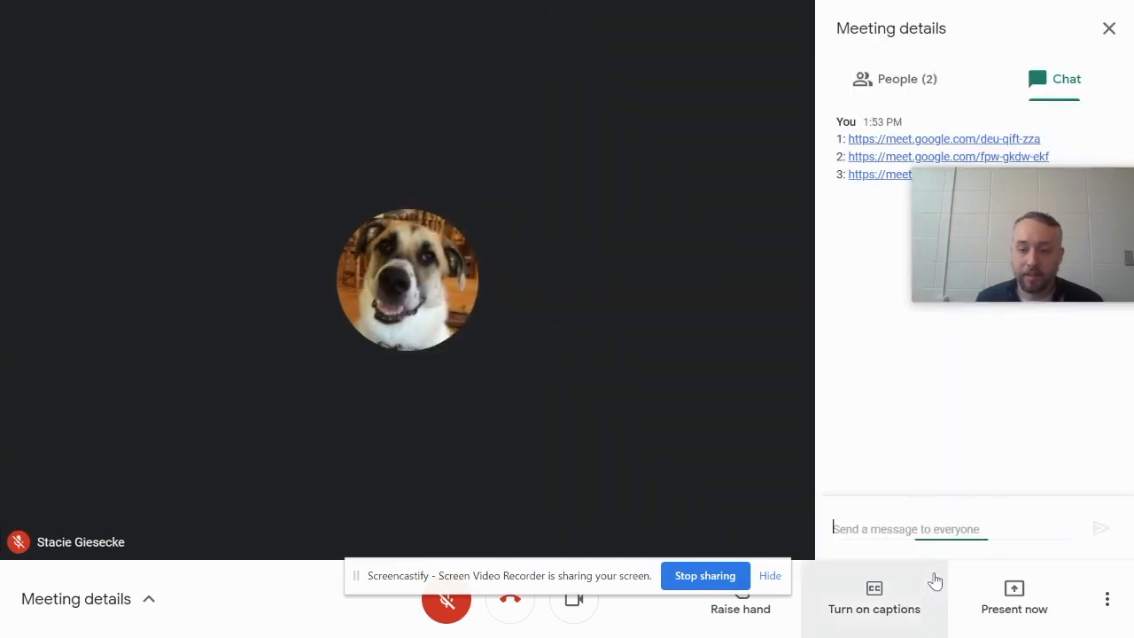
{"action": "left_click", "coordinate": [930, 526]}
{"action": "type", "text": "1: Stacie G. 2: 3:"}
{"action": "key", "text": "Return"}
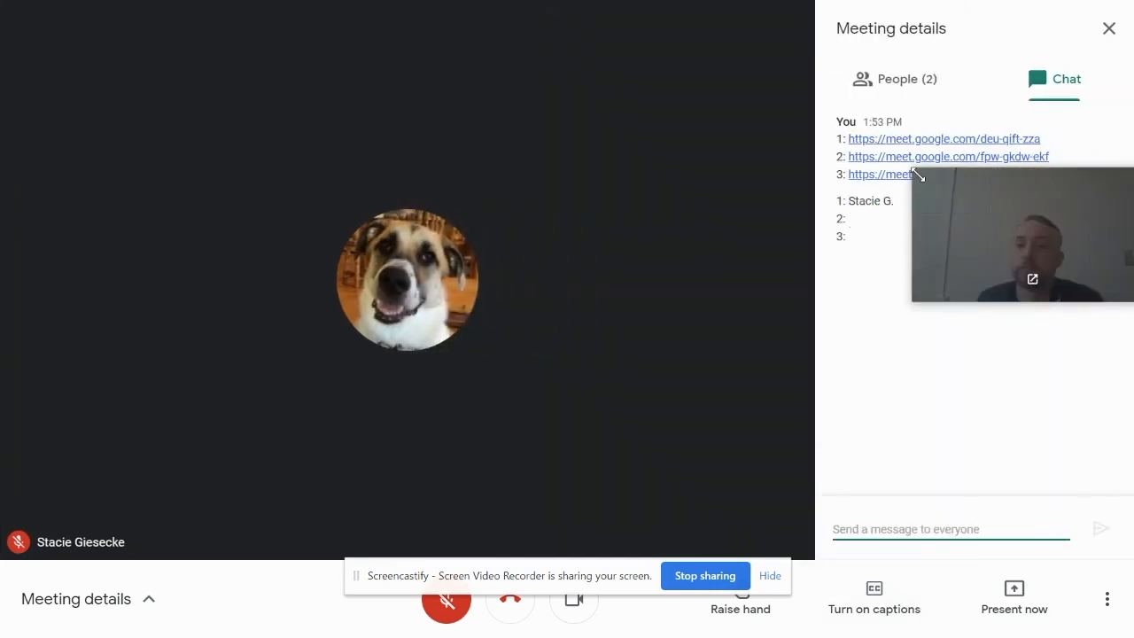
{"action": "left_click", "coordinate": [1108, 32]}
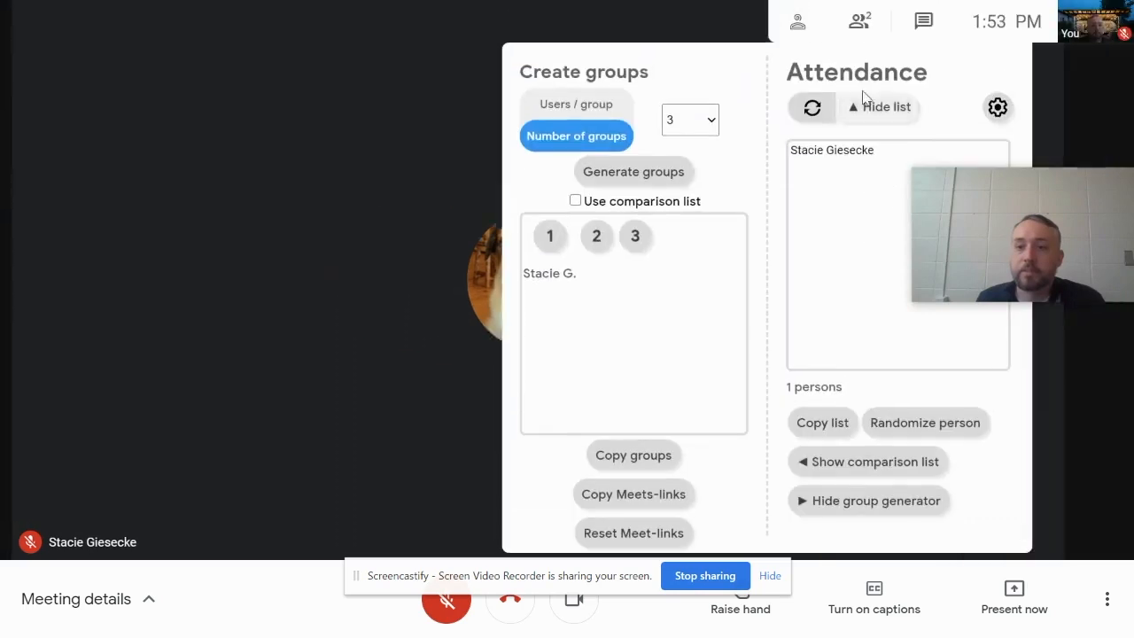
Show the comparison list and add the present attendee's name from the attendance list to it.
{"action": "left_click", "coordinate": [874, 463]}
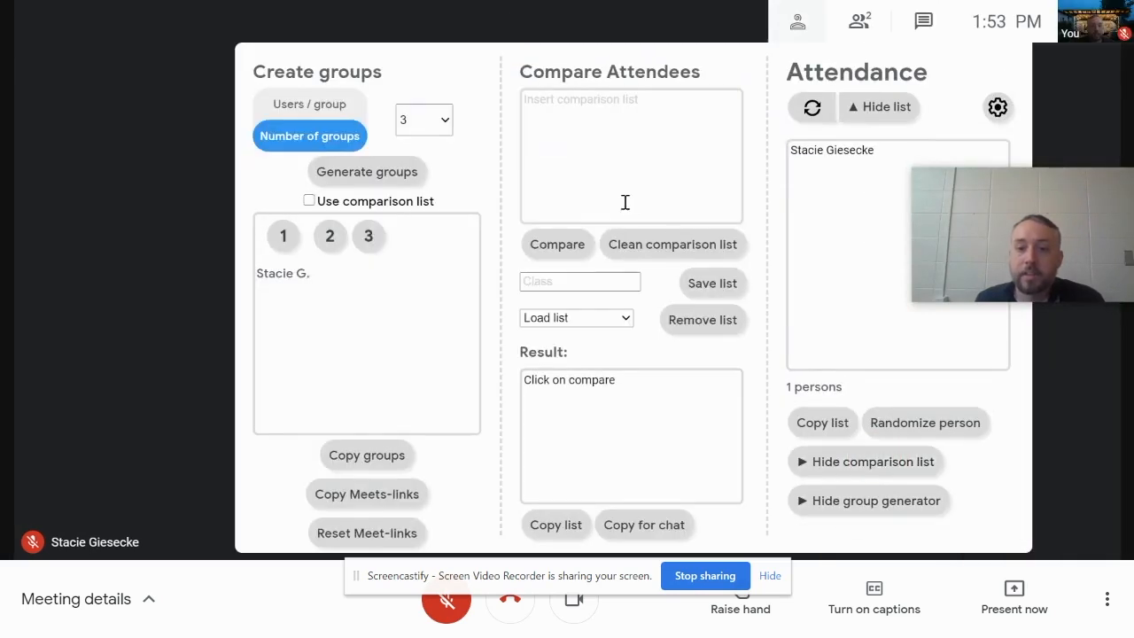
{"action": "left_click", "coordinate": [582, 160]}
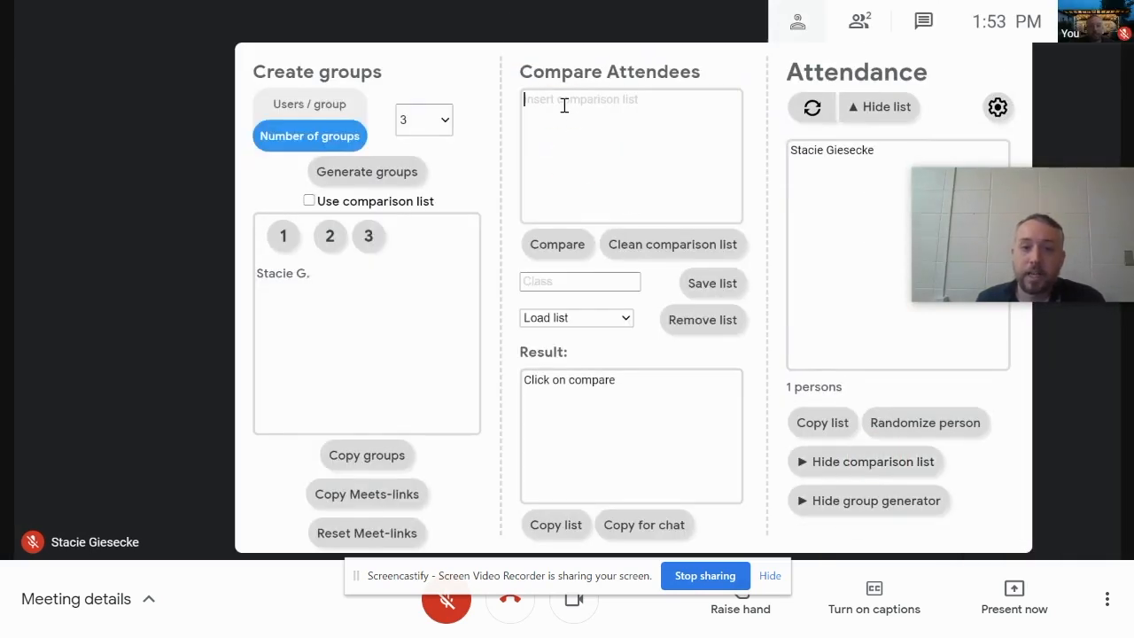
{"action": "left_click", "coordinate": [587, 195]}
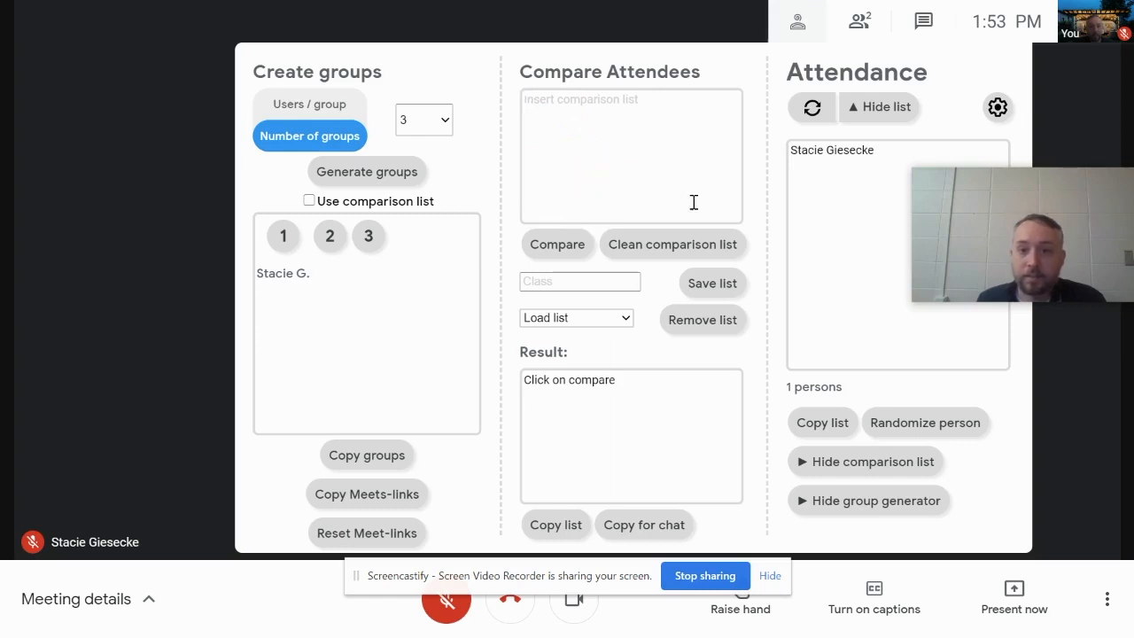
{"action": "left_click", "coordinate": [832, 157]}
{"action": "left_click_drag", "start_coordinate": [823, 184], "coordinate": [868, 310]}
{"action": "left_click_drag", "start_coordinate": [793, 154], "coordinate": [872, 271]}
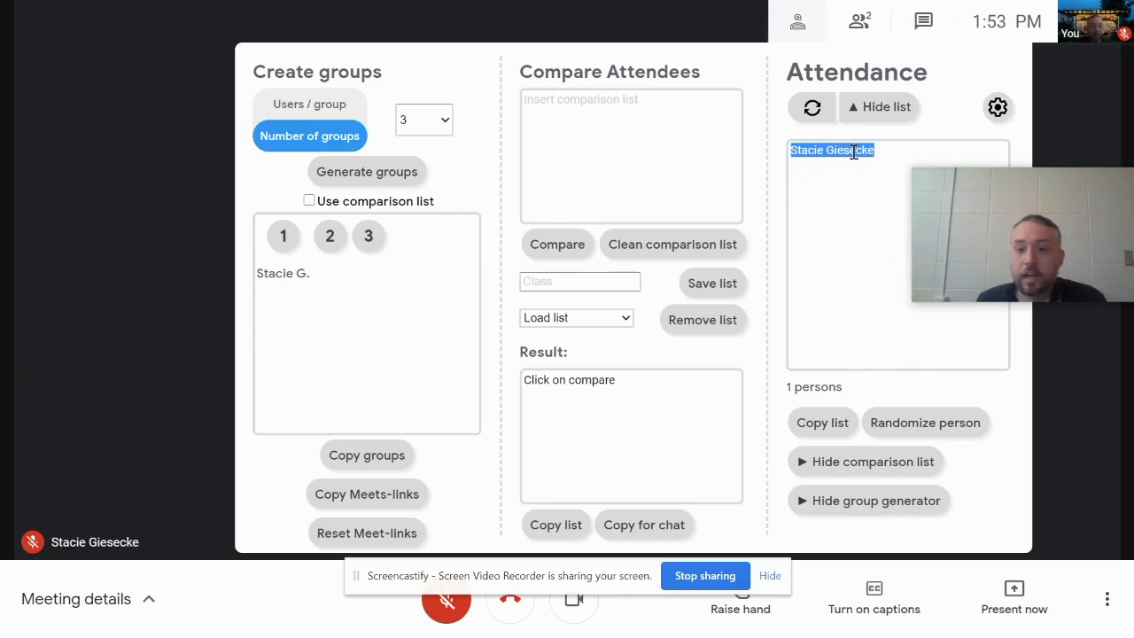
{"action": "left_click_drag", "start_coordinate": [846, 151], "coordinate": [603, 105]}
Save the comparison list as class "1st Period" and compare it with the attendees.
{"action": "left_click", "coordinate": [567, 281]}
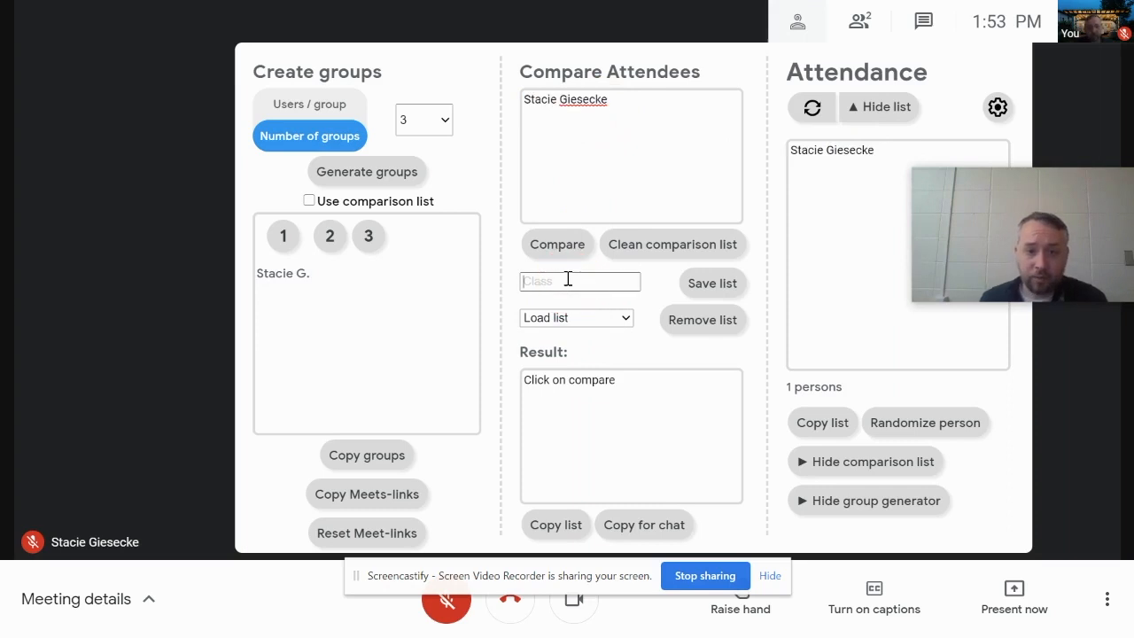
{"action": "type", "text": "1st "}
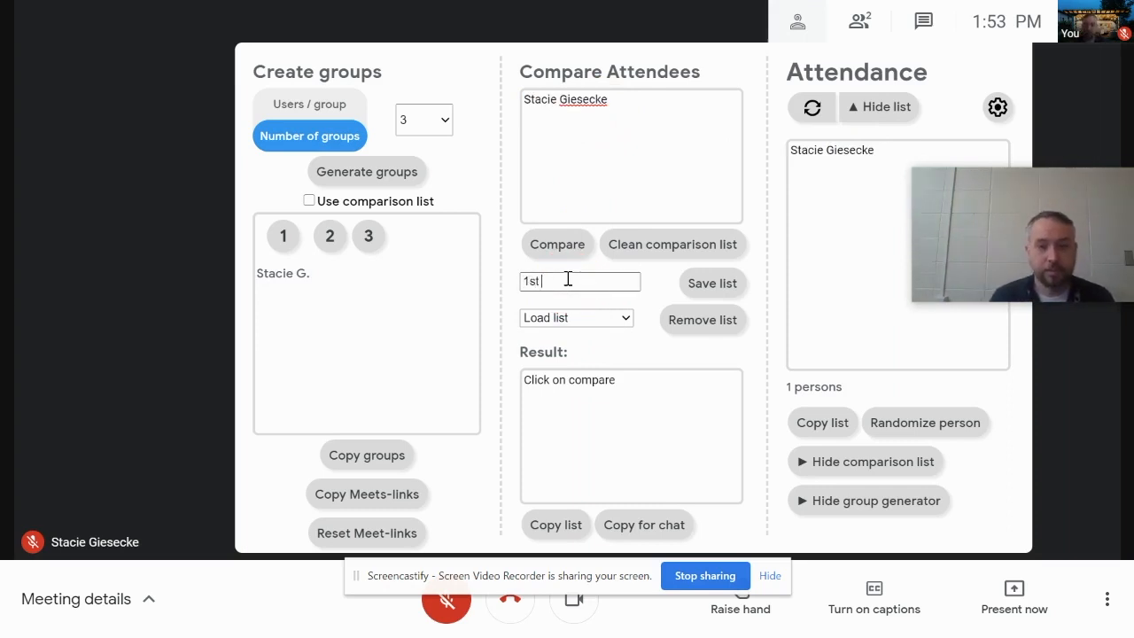
{"action": "type", "text": "Period"}
{"action": "left_click", "coordinate": [709, 284]}
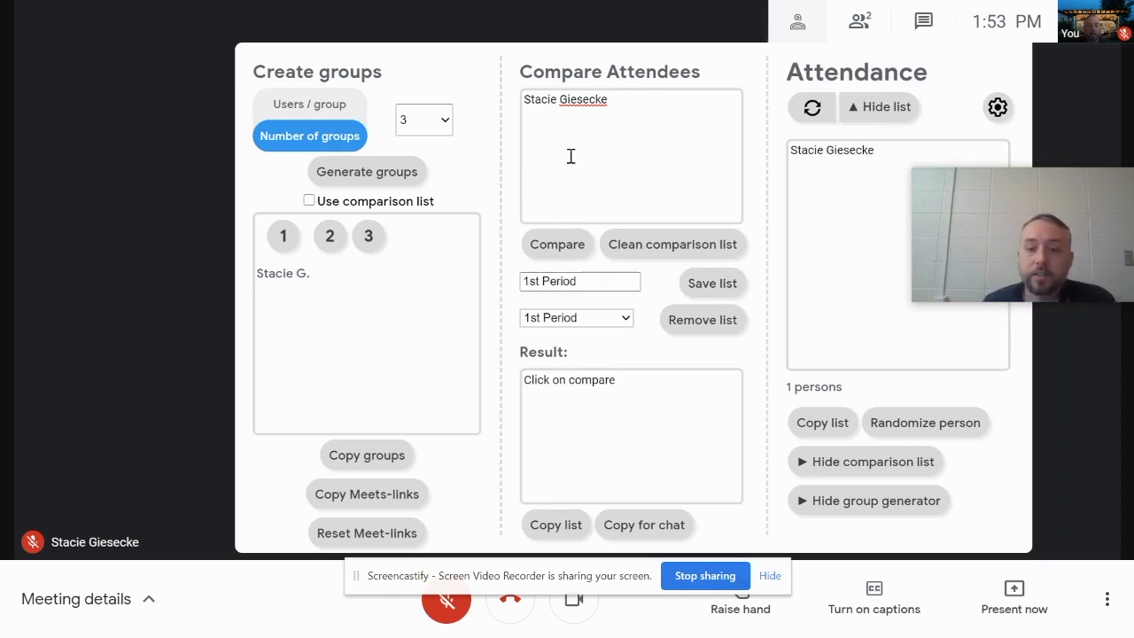
{"action": "left_click", "coordinate": [571, 254]}
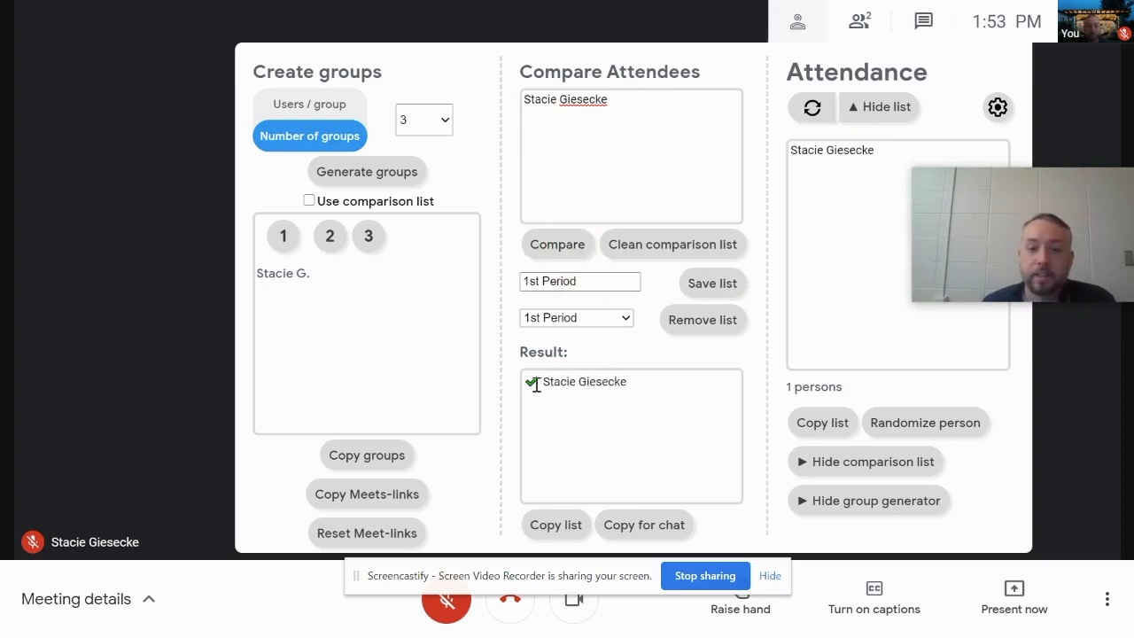
Load the saved comparison list Test2 and compare it with the current attendees.
{"action": "left_click", "coordinate": [563, 319]}
{"action": "left_click", "coordinate": [571, 350]}
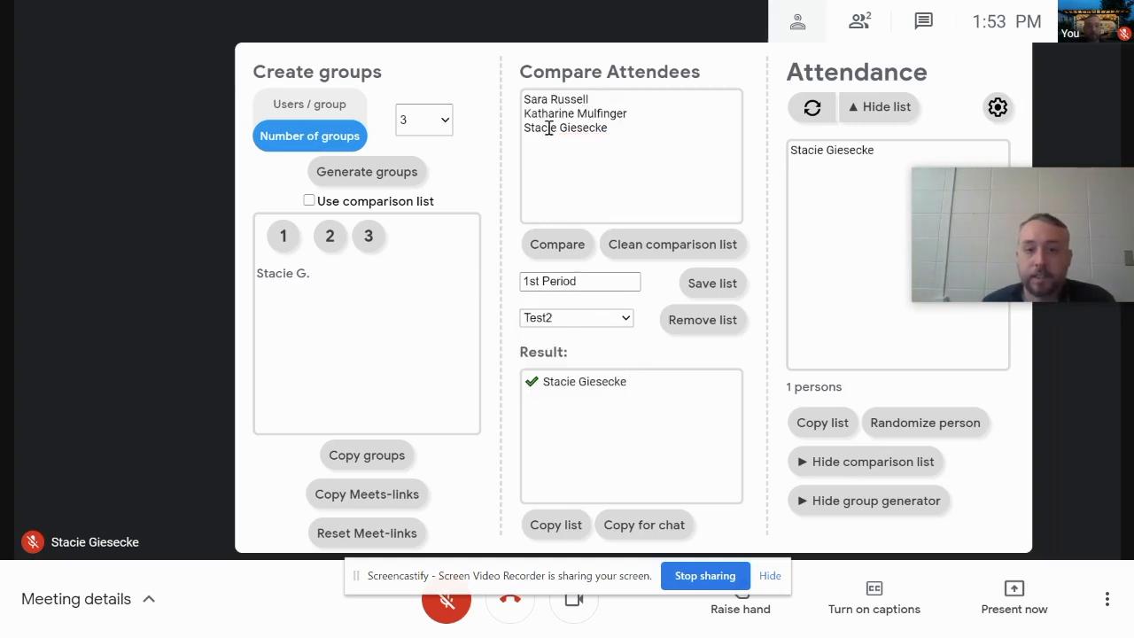
{"action": "left_click", "coordinate": [561, 252]}
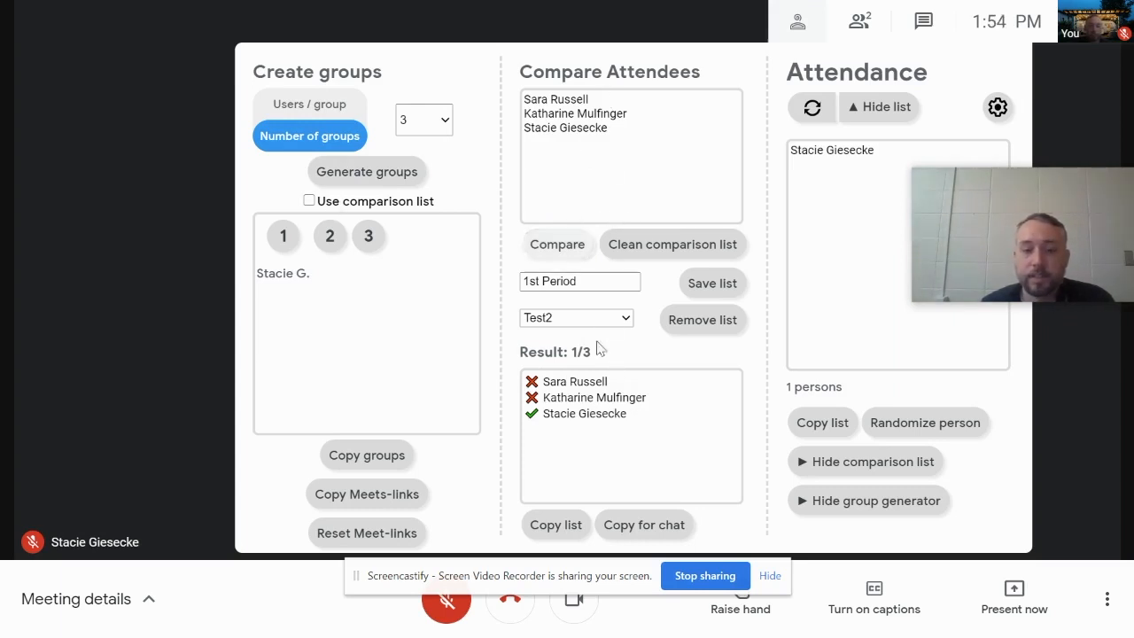
Add the second absent student from the comparison result to the generated groups, placing the name in group 3.
{"action": "left_click_drag", "start_coordinate": [650, 398], "coordinate": [373, 318]}
{"action": "left_click", "coordinate": [594, 482]}
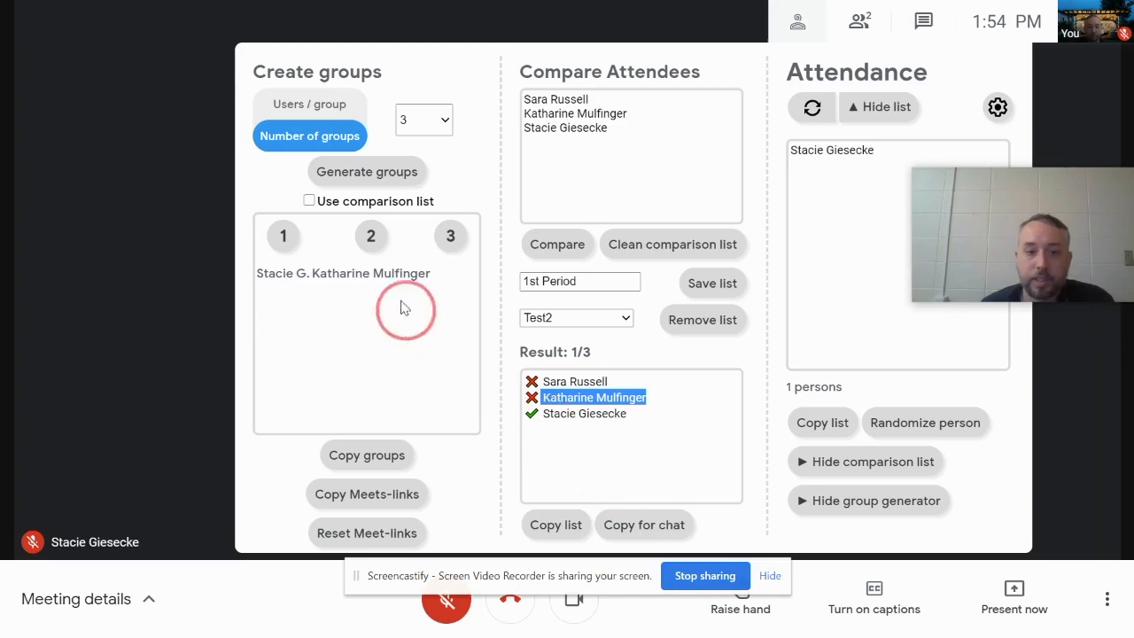
{"action": "left_click_drag", "start_coordinate": [372, 277], "coordinate": [458, 273]}
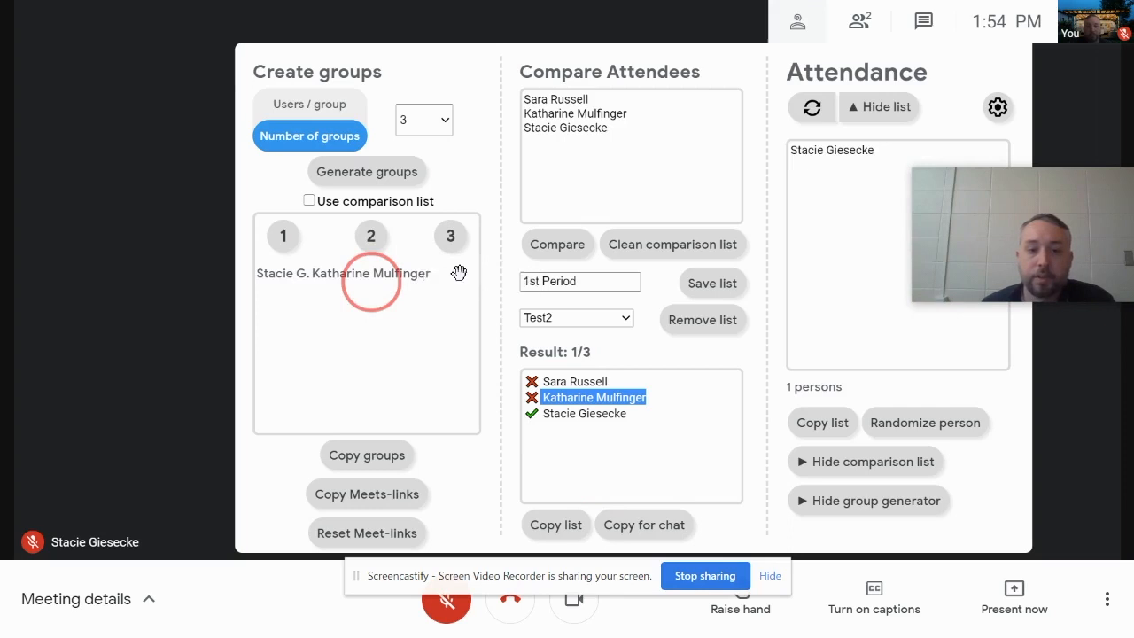
{"action": "left_click_drag", "start_coordinate": [375, 271], "coordinate": [422, 382]}
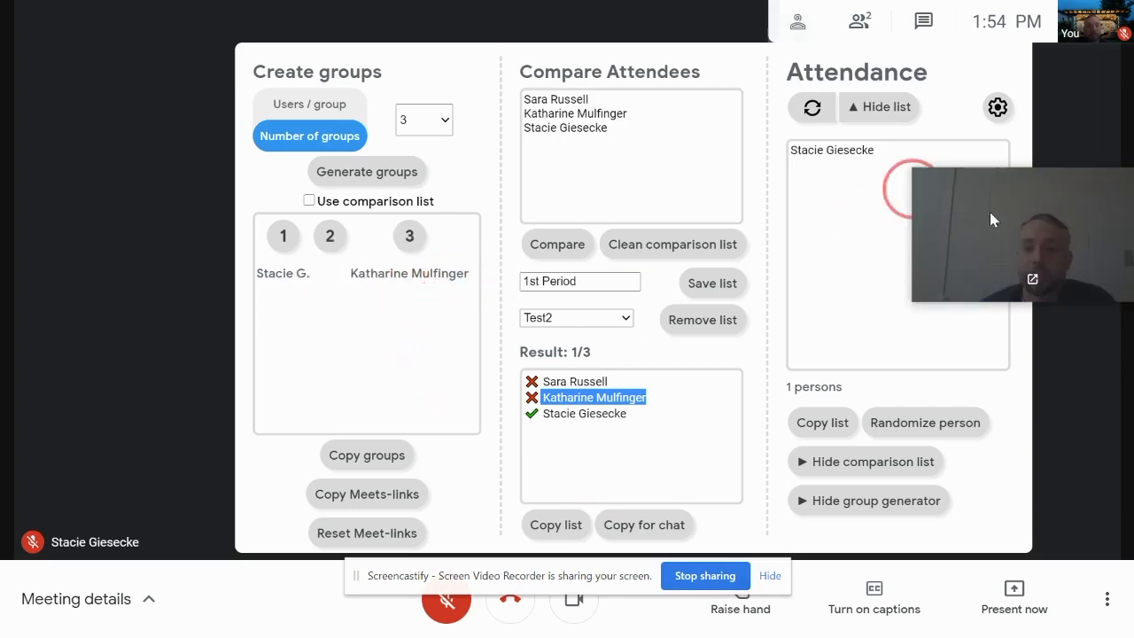
{"action": "left_click", "coordinate": [721, 576]}
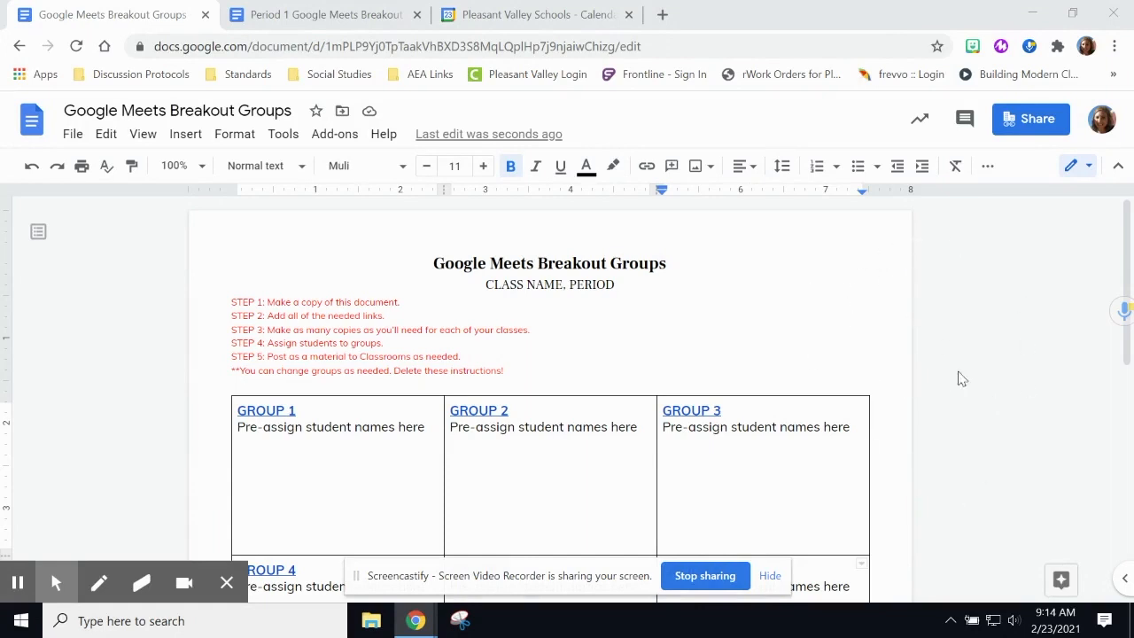
{"action": "scroll", "coordinate": [978, 422], "scroll_direction": "down", "scroll_amount": 1}
{"action": "scroll", "coordinate": [978, 422], "scroll_direction": "up", "scroll_amount": 1}
{"action": "scroll", "coordinate": [976, 422], "scroll_direction": "down", "scroll_amount": 1}
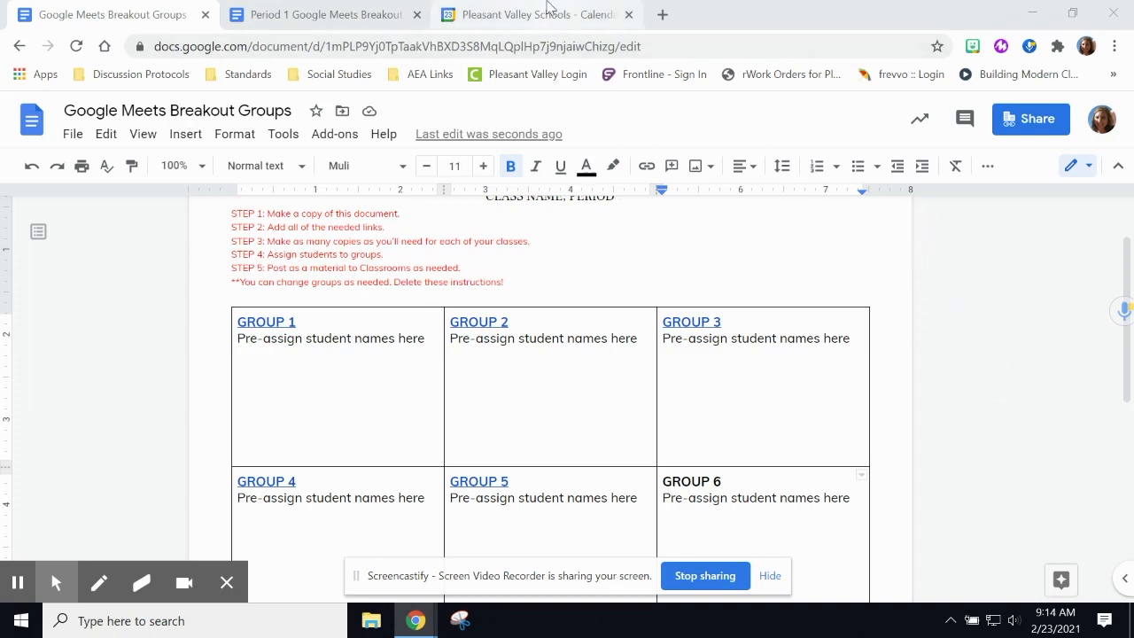
In Google Calendar, create the event "Breakout Group 6" on Saturday, March 20, 1:00pm–2:00pm, and add Google Meet video conferencing.
{"action": "left_click", "coordinate": [549, 9]}
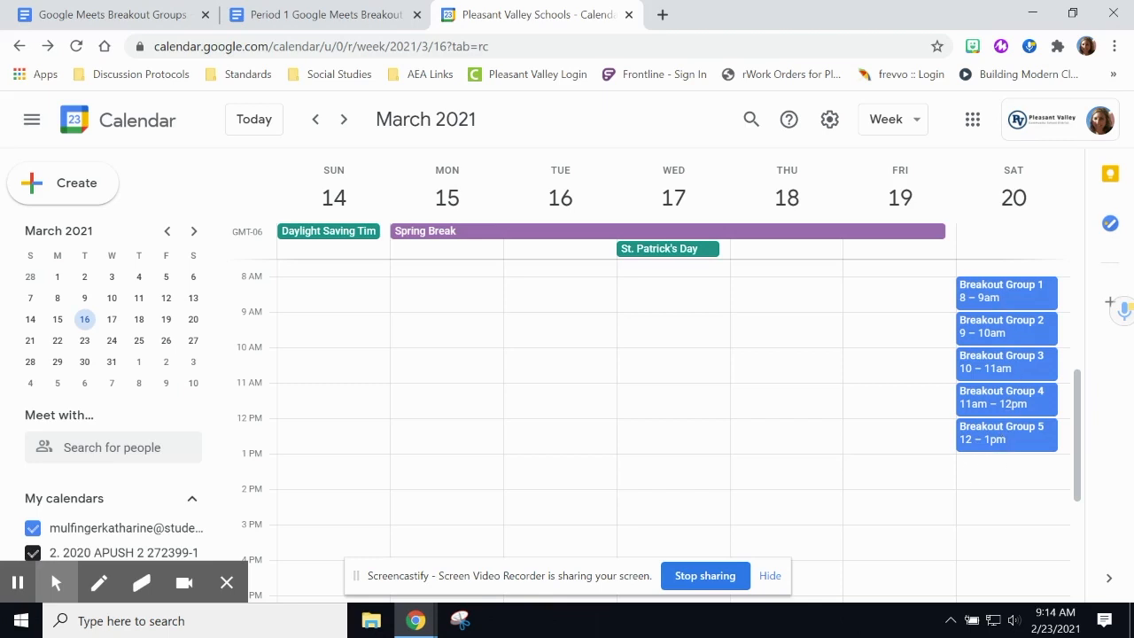
{"action": "left_click", "coordinate": [981, 471]}
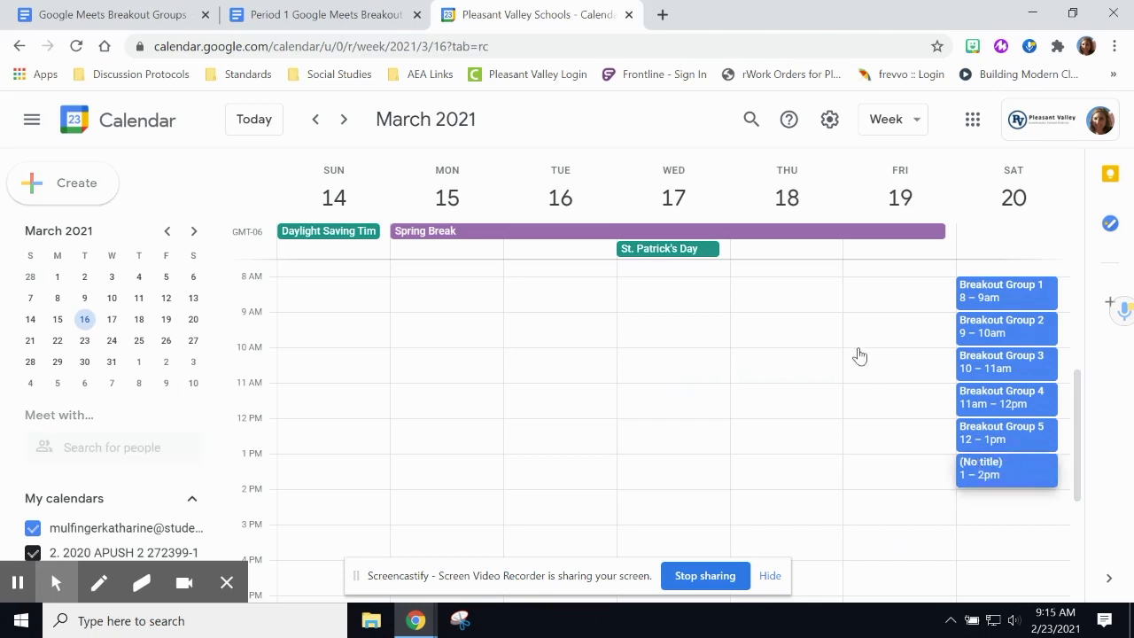
{"action": "type", "text": "Breakout Group 6"}
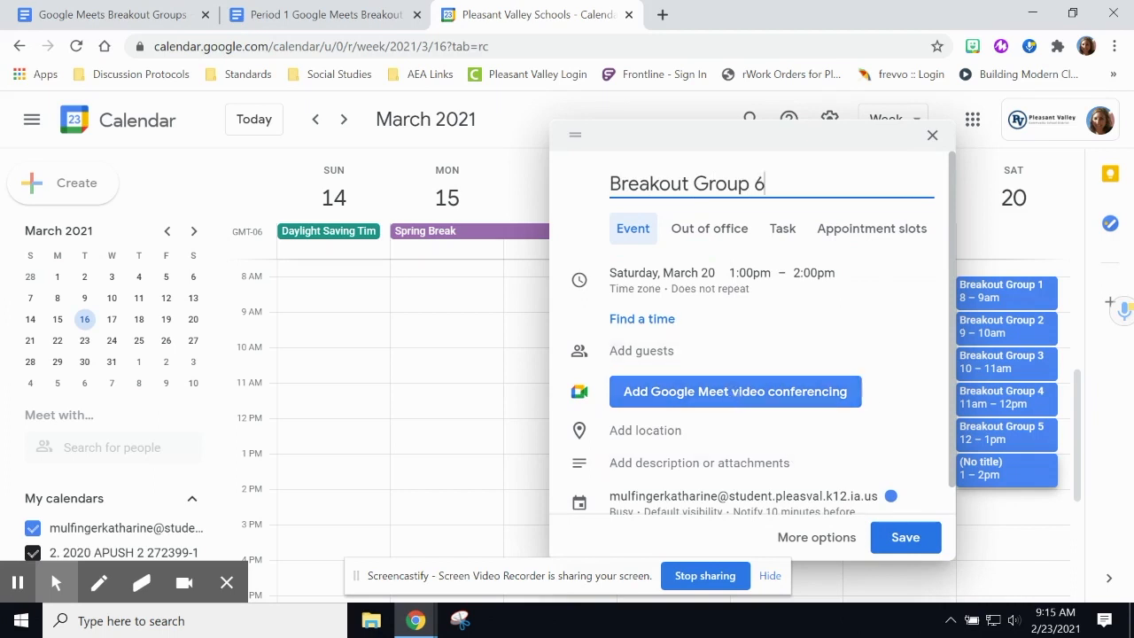
{"action": "left_click", "coordinate": [719, 392]}
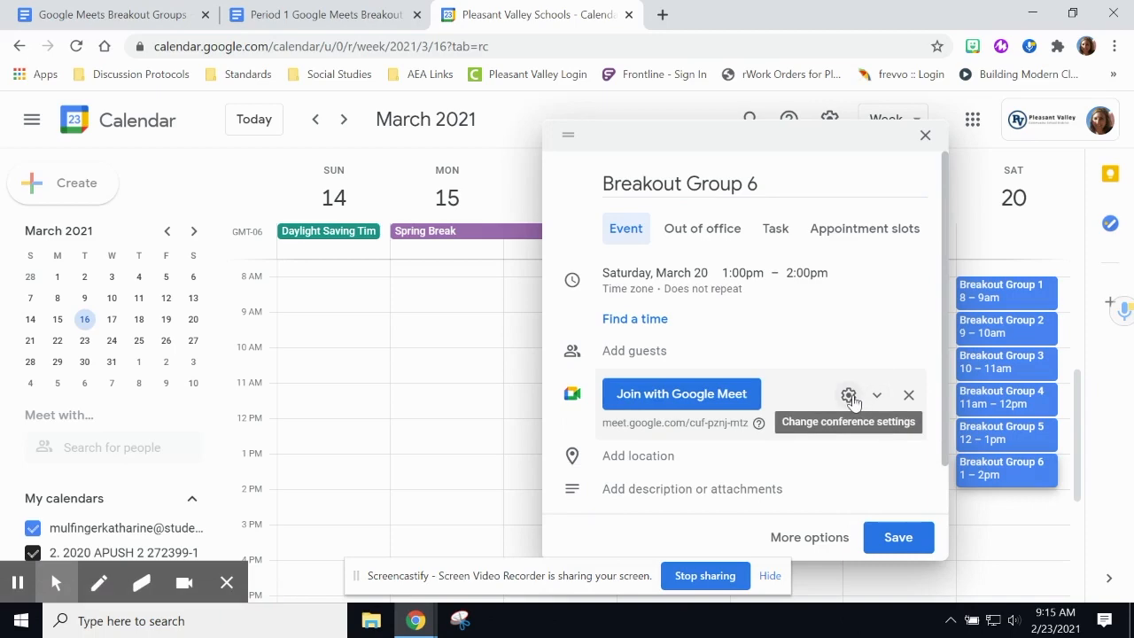
Keep Quick access turned on in the event's video meeting settings, and save both the settings and the event.
{"action": "left_click", "coordinate": [854, 399]}
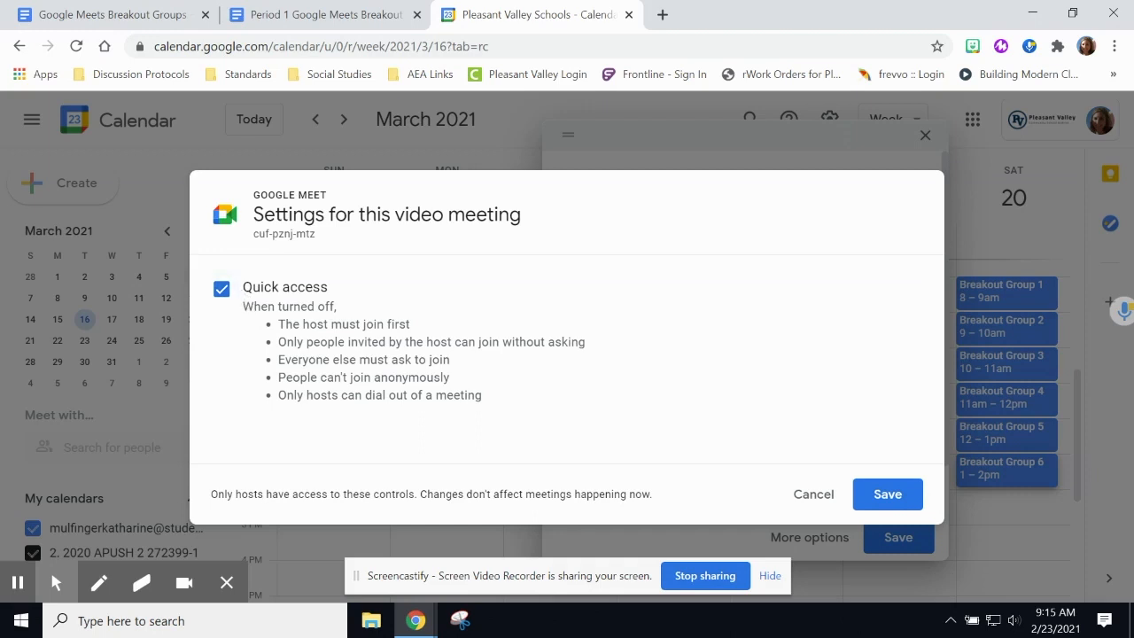
{"action": "left_click", "coordinate": [221, 294]}
{"action": "left_click", "coordinate": [221, 296]}
{"action": "left_click", "coordinate": [222, 296]}
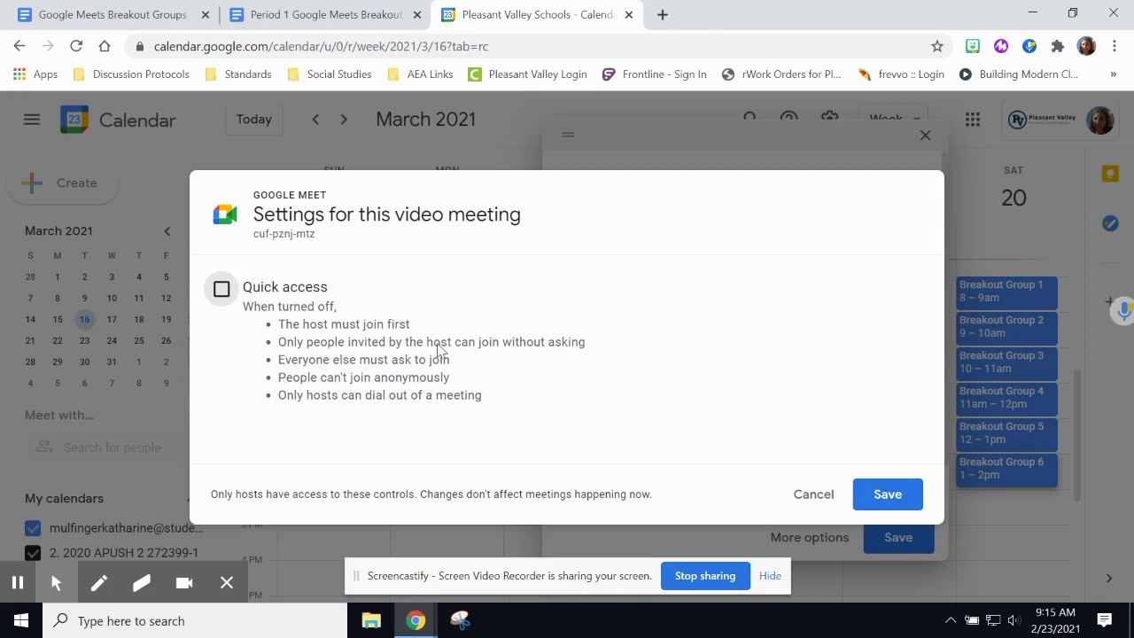
{"action": "left_click", "coordinate": [226, 294]}
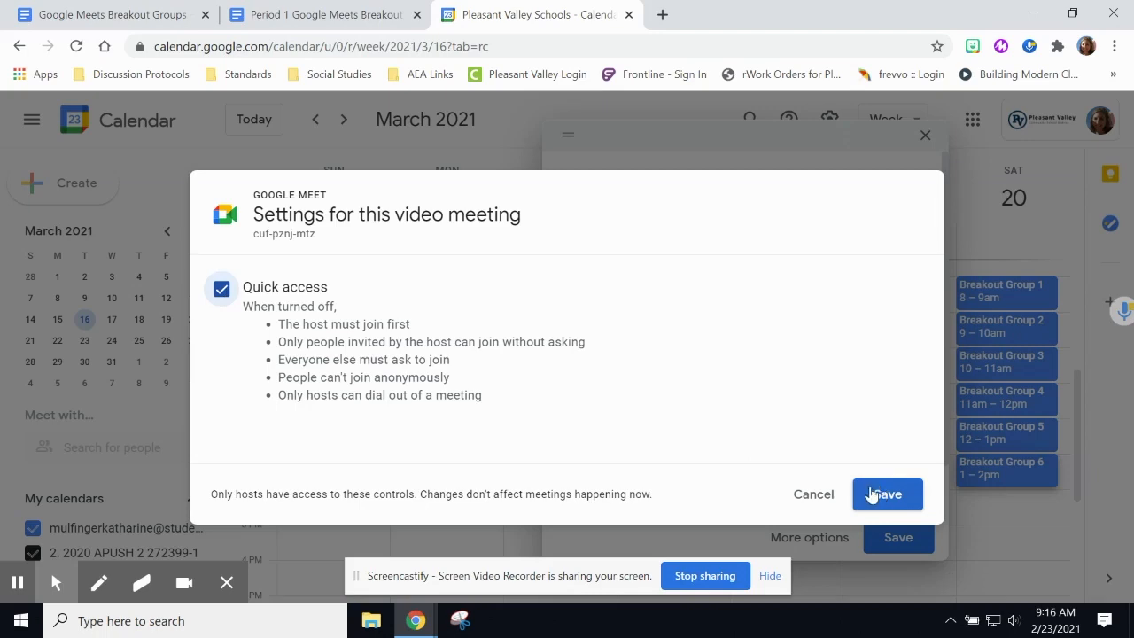
{"action": "left_click", "coordinate": [880, 501]}
{"action": "left_click", "coordinate": [926, 530]}
Copy the Breakout Group 6 event's Meet link and apply it to the GROUP 6 heading in the Google Meets Breakout Groups document.
{"action": "left_click", "coordinate": [989, 474]}
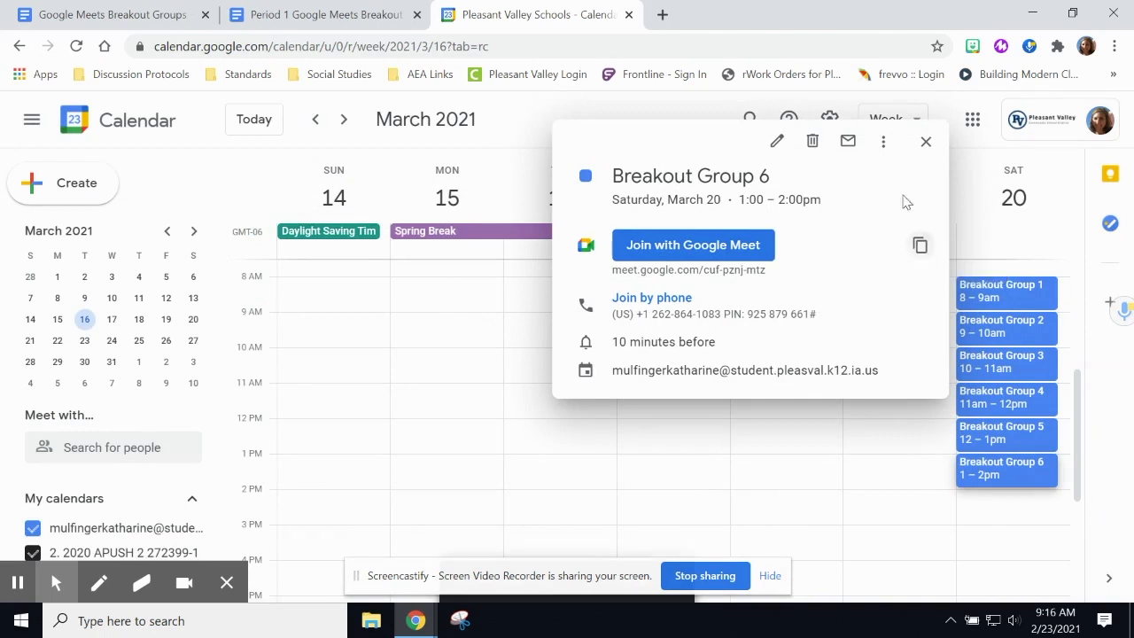
{"action": "left_click", "coordinate": [925, 142]}
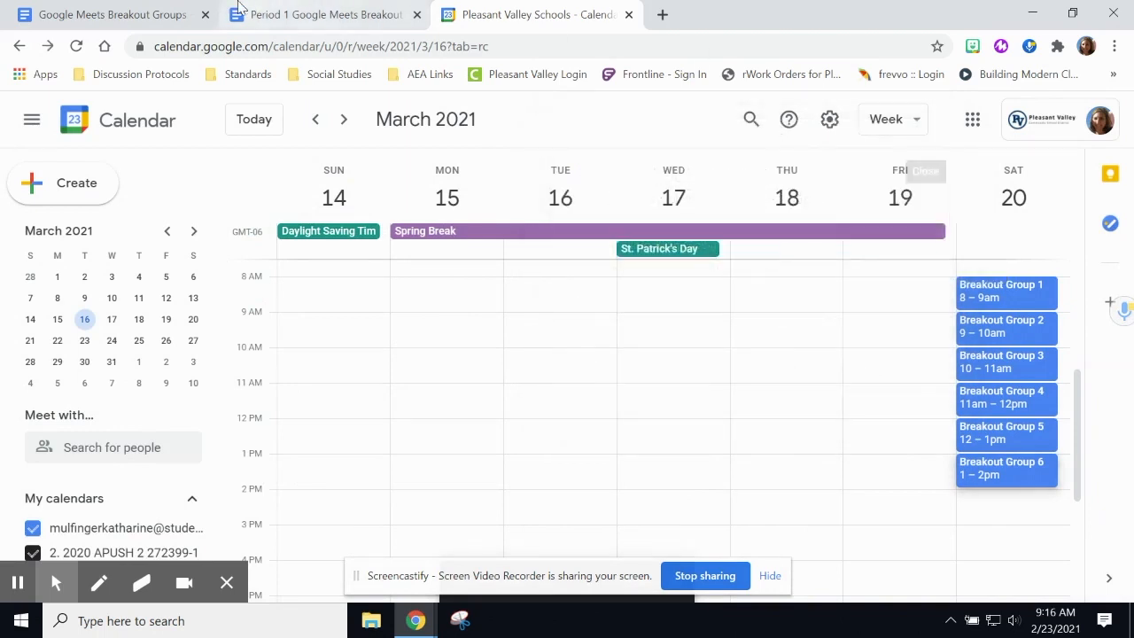
{"action": "left_click", "coordinate": [124, 14]}
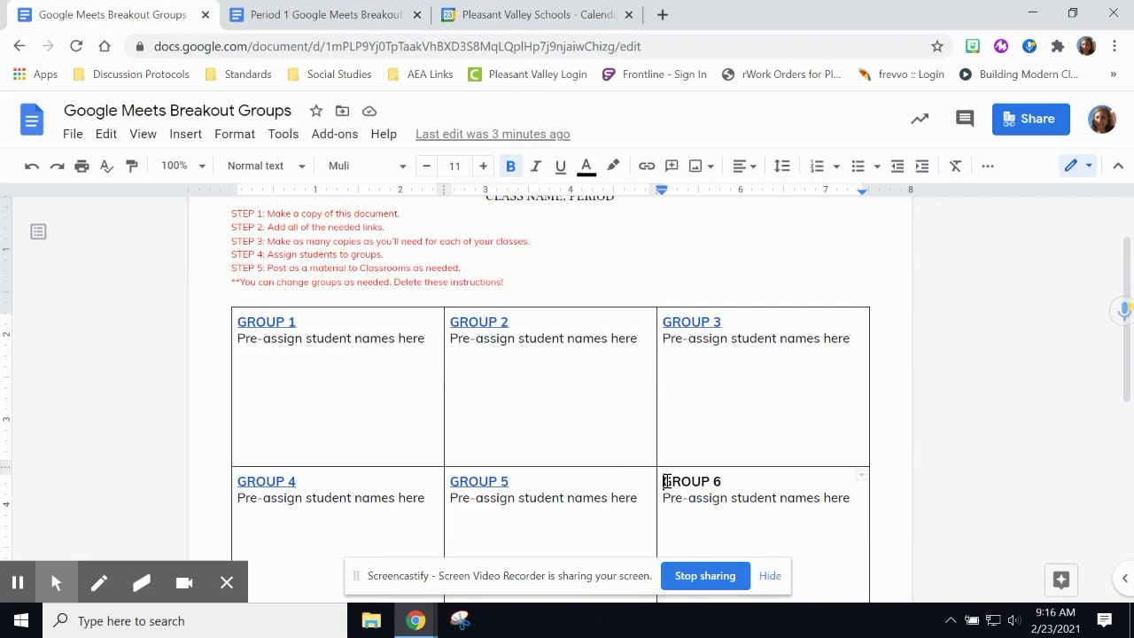
{"action": "left_click_drag", "start_coordinate": [663, 481], "coordinate": [722, 481]}
{"action": "left_click", "coordinate": [647, 166]}
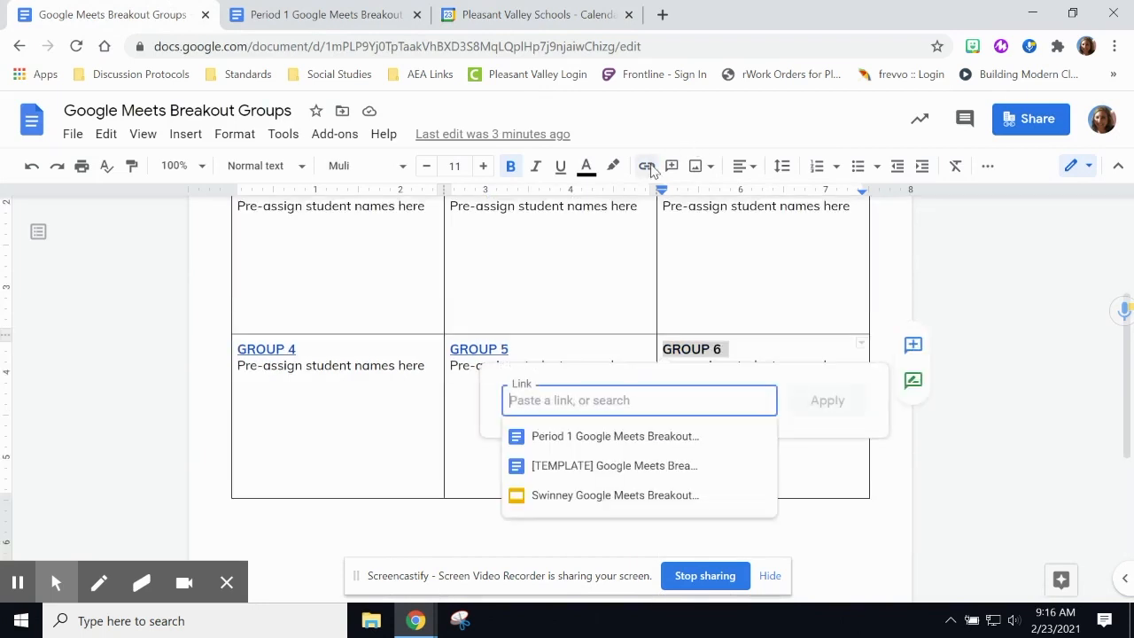
{"action": "type", "text": "https://meet.google.com/cuf-pznj-mtz"}
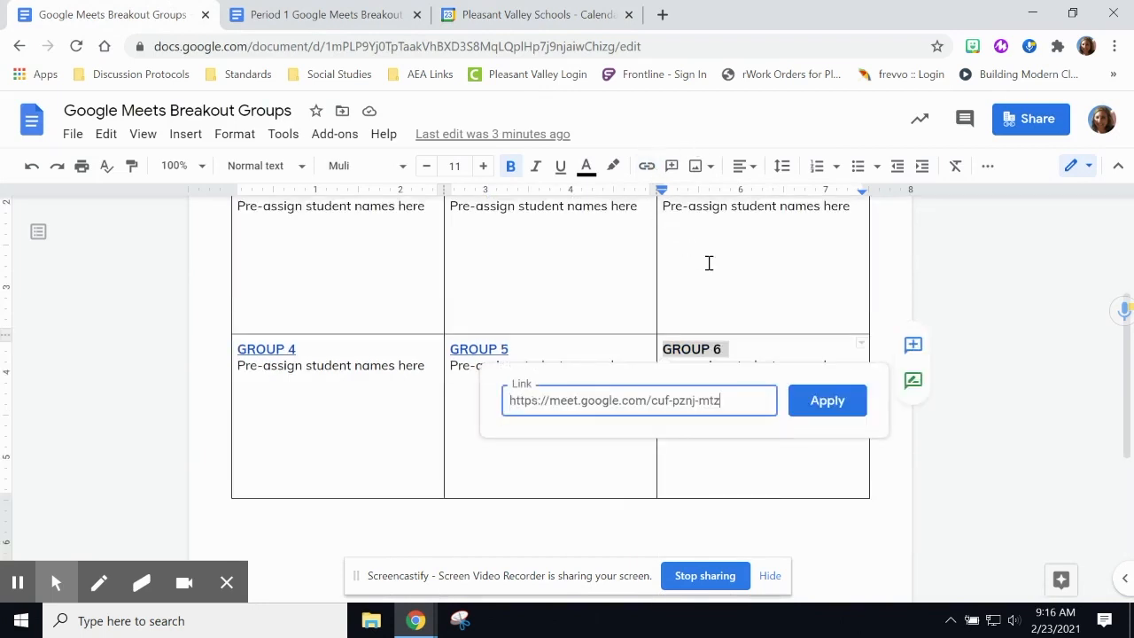
{"action": "left_click", "coordinate": [836, 409]}
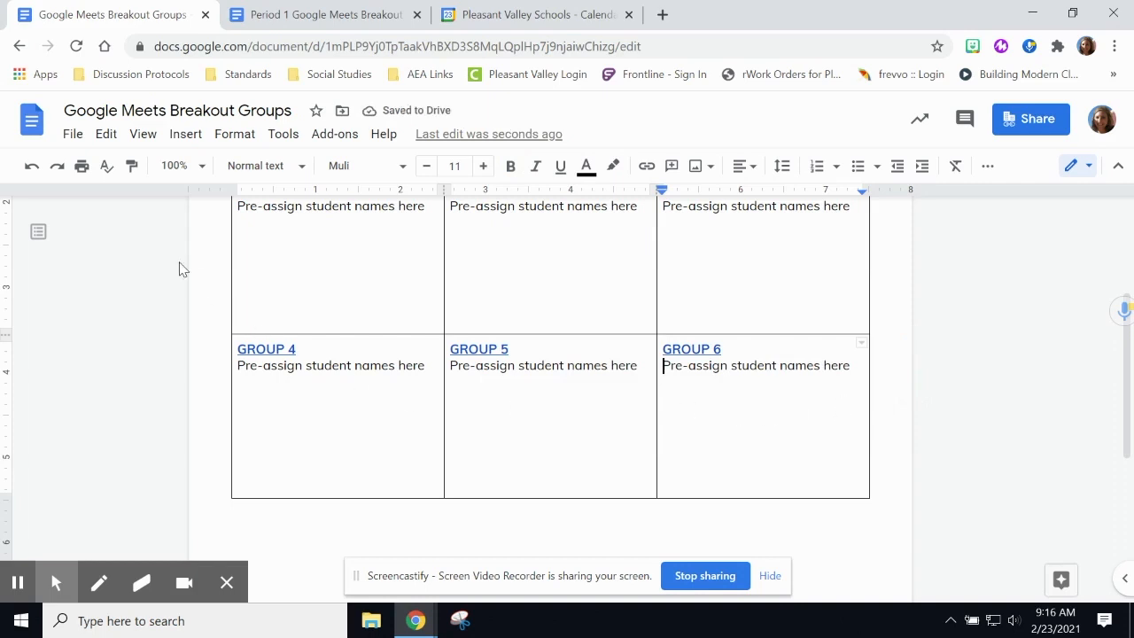
Examine the group table and the sharing settings of the Period 1 Google Meets Breakout Groups document.
{"action": "scroll", "coordinate": [190, 286], "scroll_direction": "up", "scroll_amount": 3}
{"action": "left_click", "coordinate": [73, 134]}
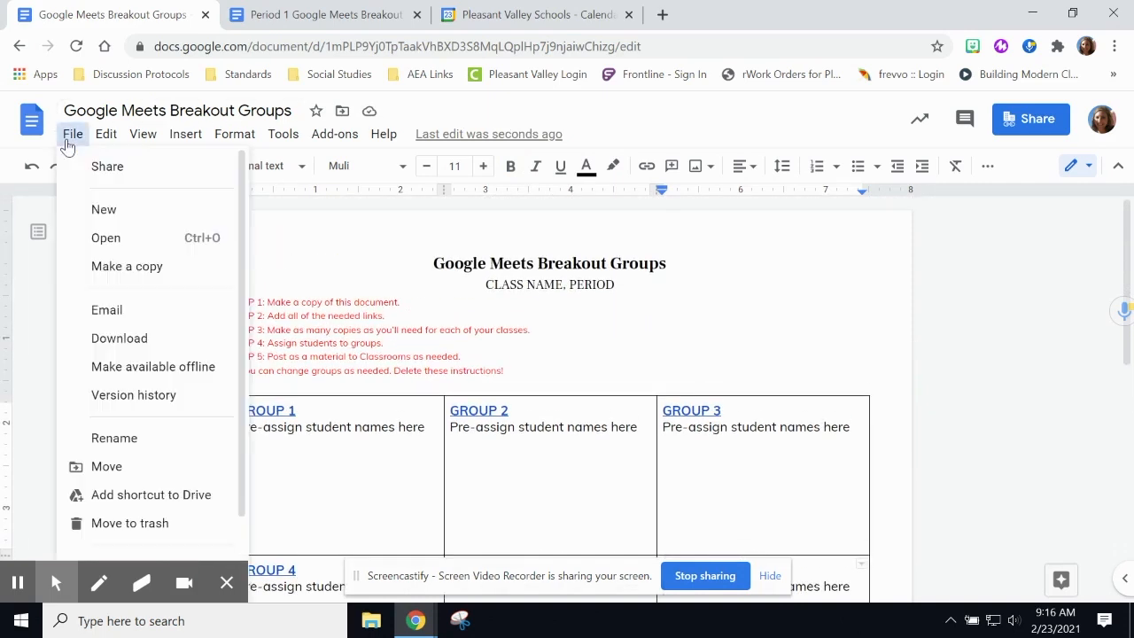
{"action": "left_click", "coordinate": [306, 14]}
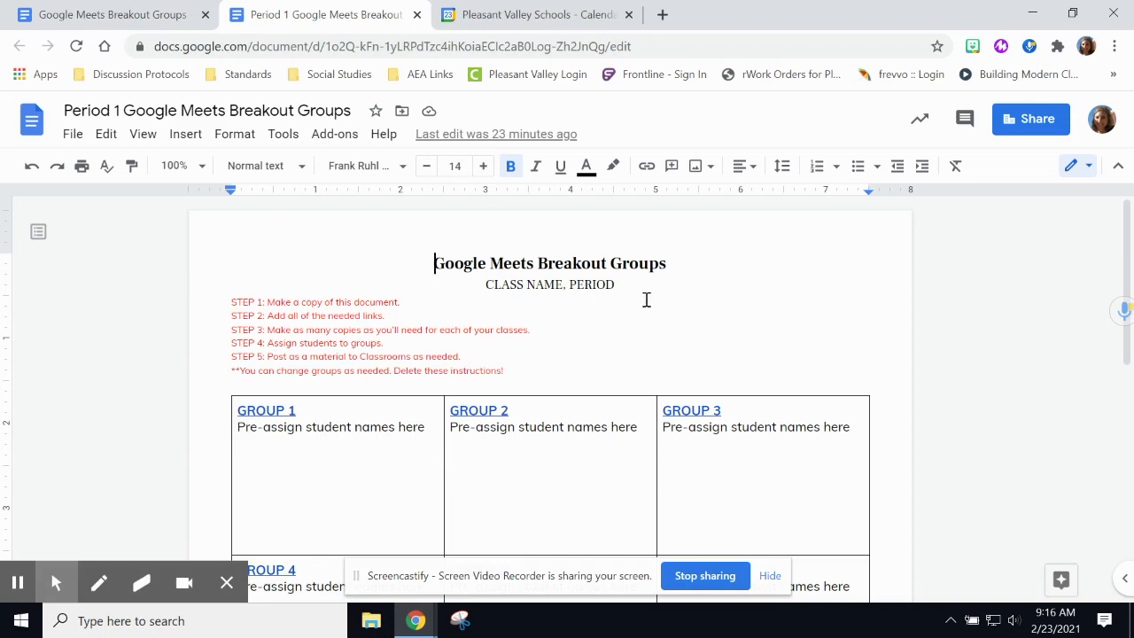
{"action": "scroll", "coordinate": [416, 389], "scroll_direction": "down", "scroll_amount": 1}
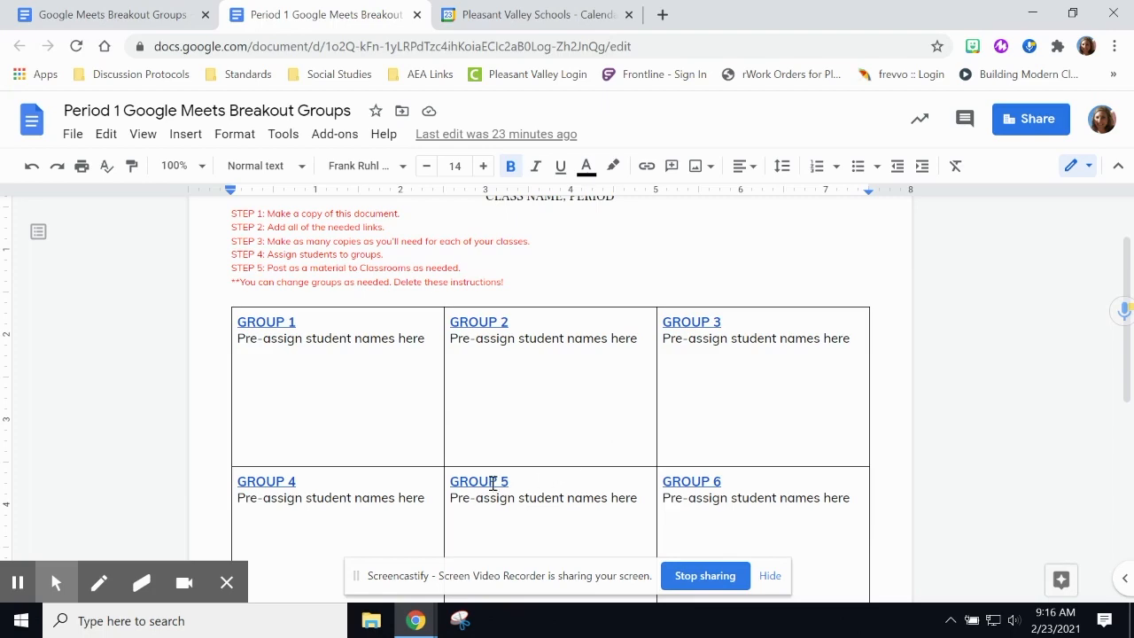
{"action": "scroll", "coordinate": [503, 400], "scroll_direction": "up", "scroll_amount": 1}
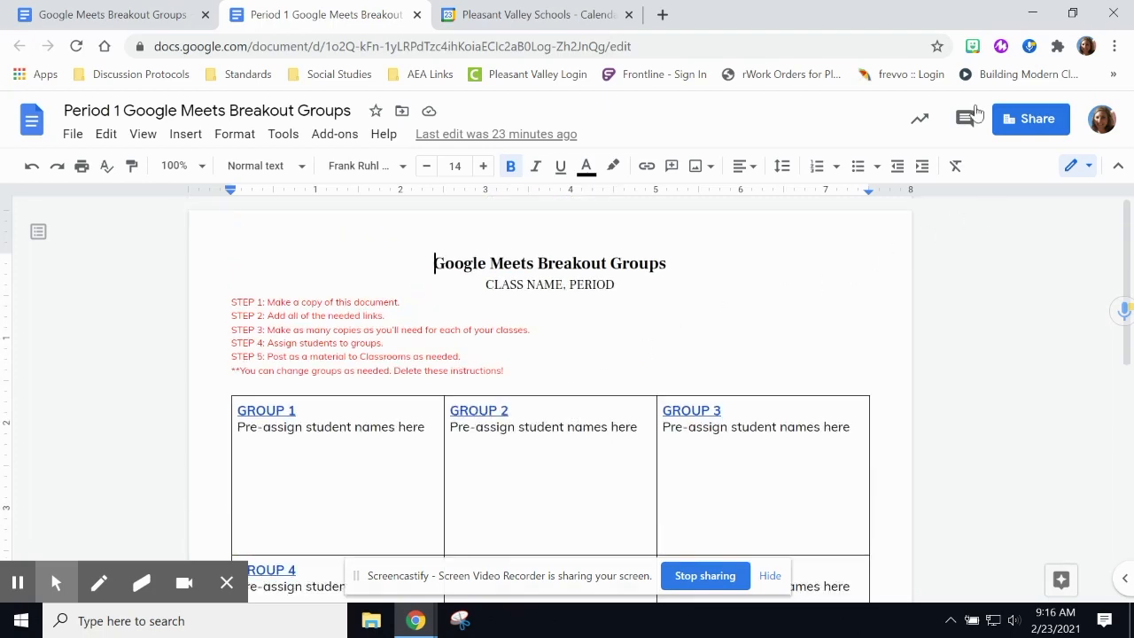
{"action": "left_click", "coordinate": [1025, 120]}
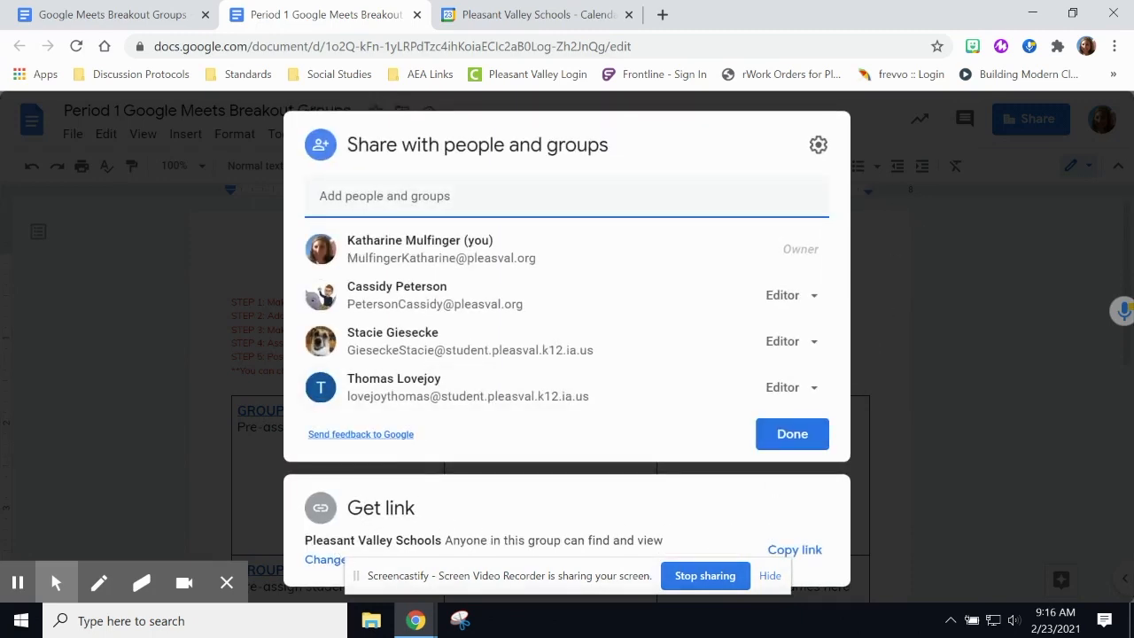
{"action": "left_click", "coordinate": [928, 273]}
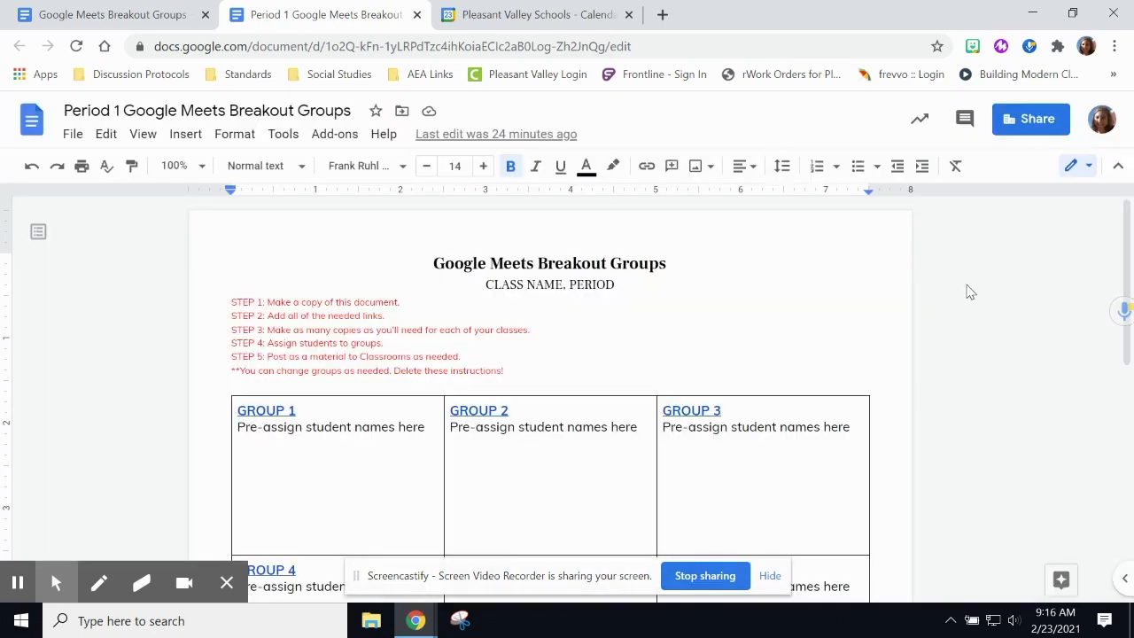